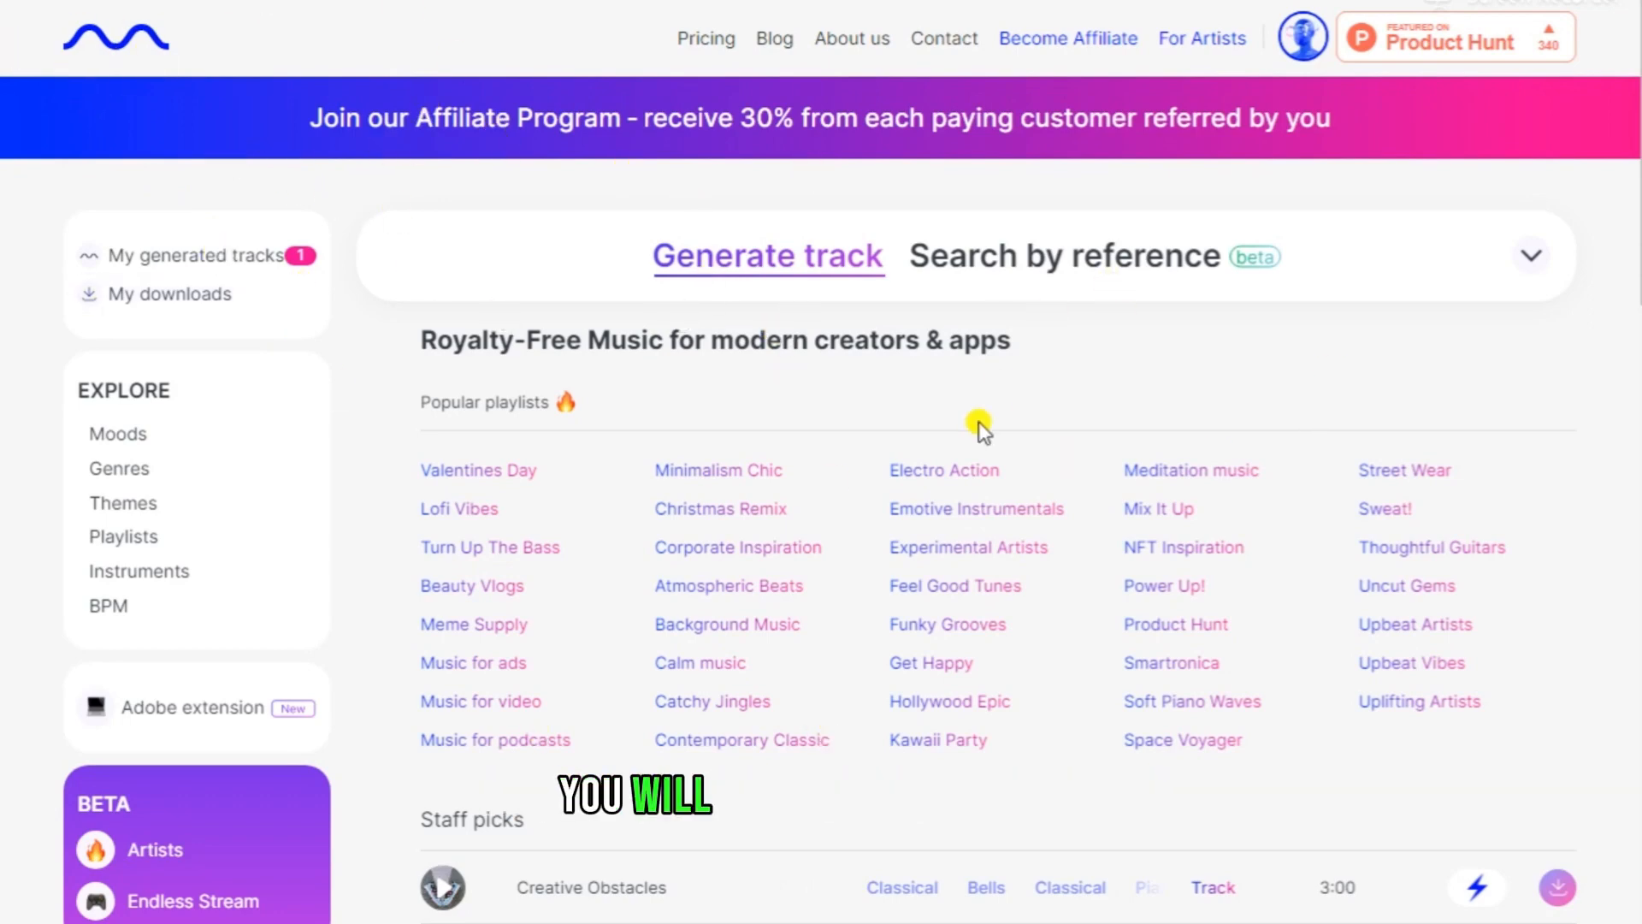
# Step: Look through the staff-picked tracks, and open the Pricing page to compare the subscription plans and their features
pyautogui.scroll(-15, 992, 513)
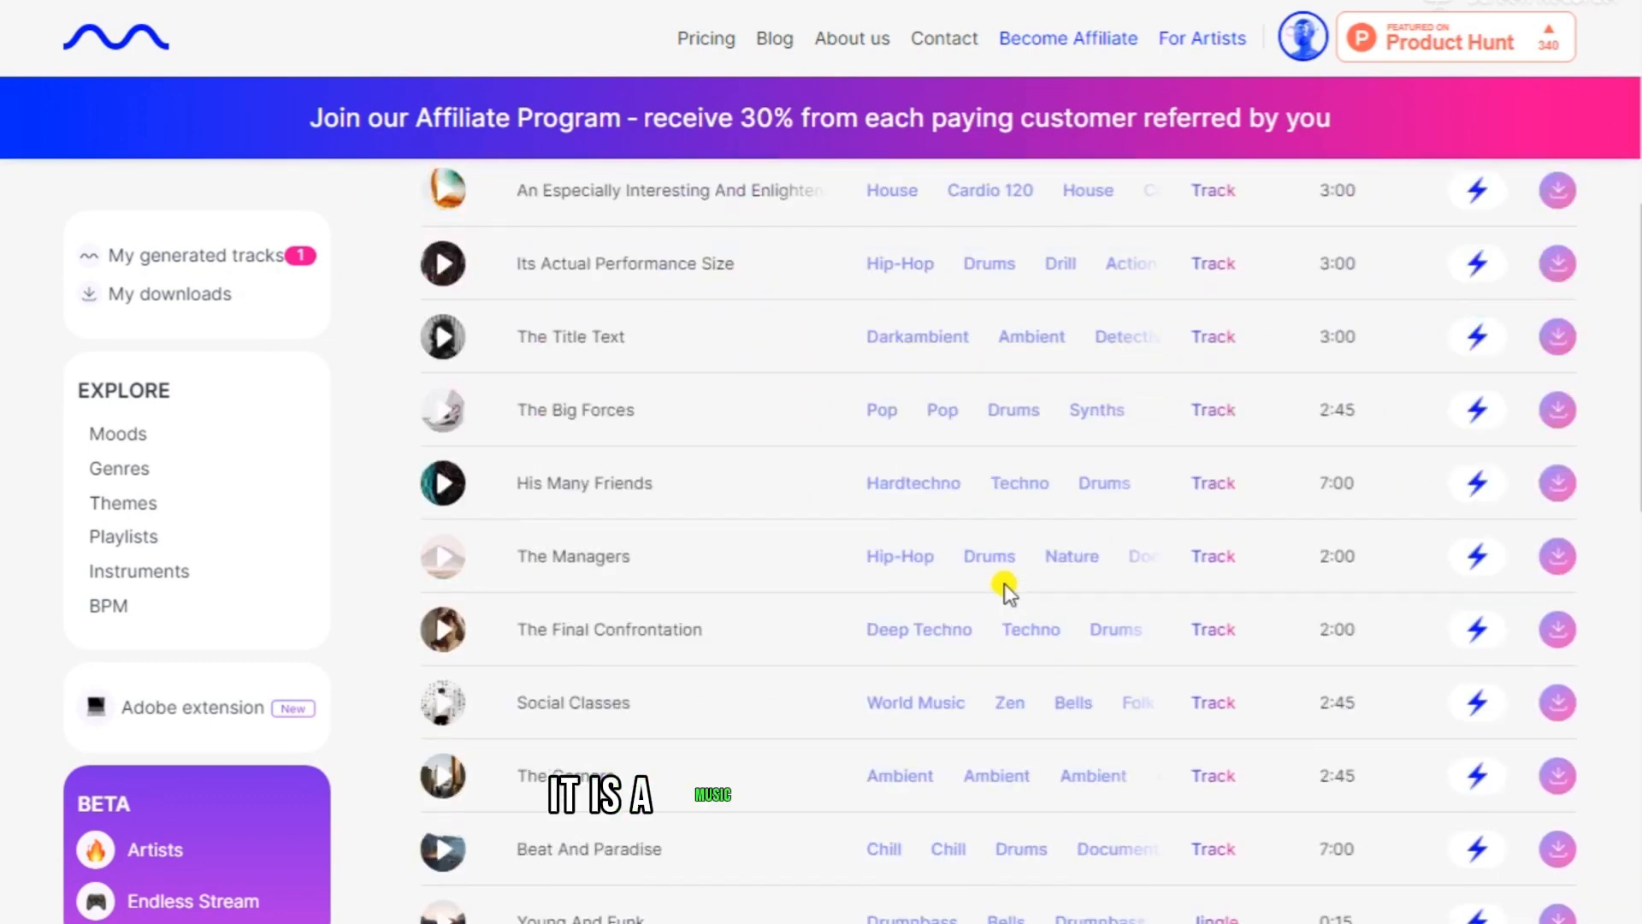
pyautogui.scroll(-6, 1004, 588)
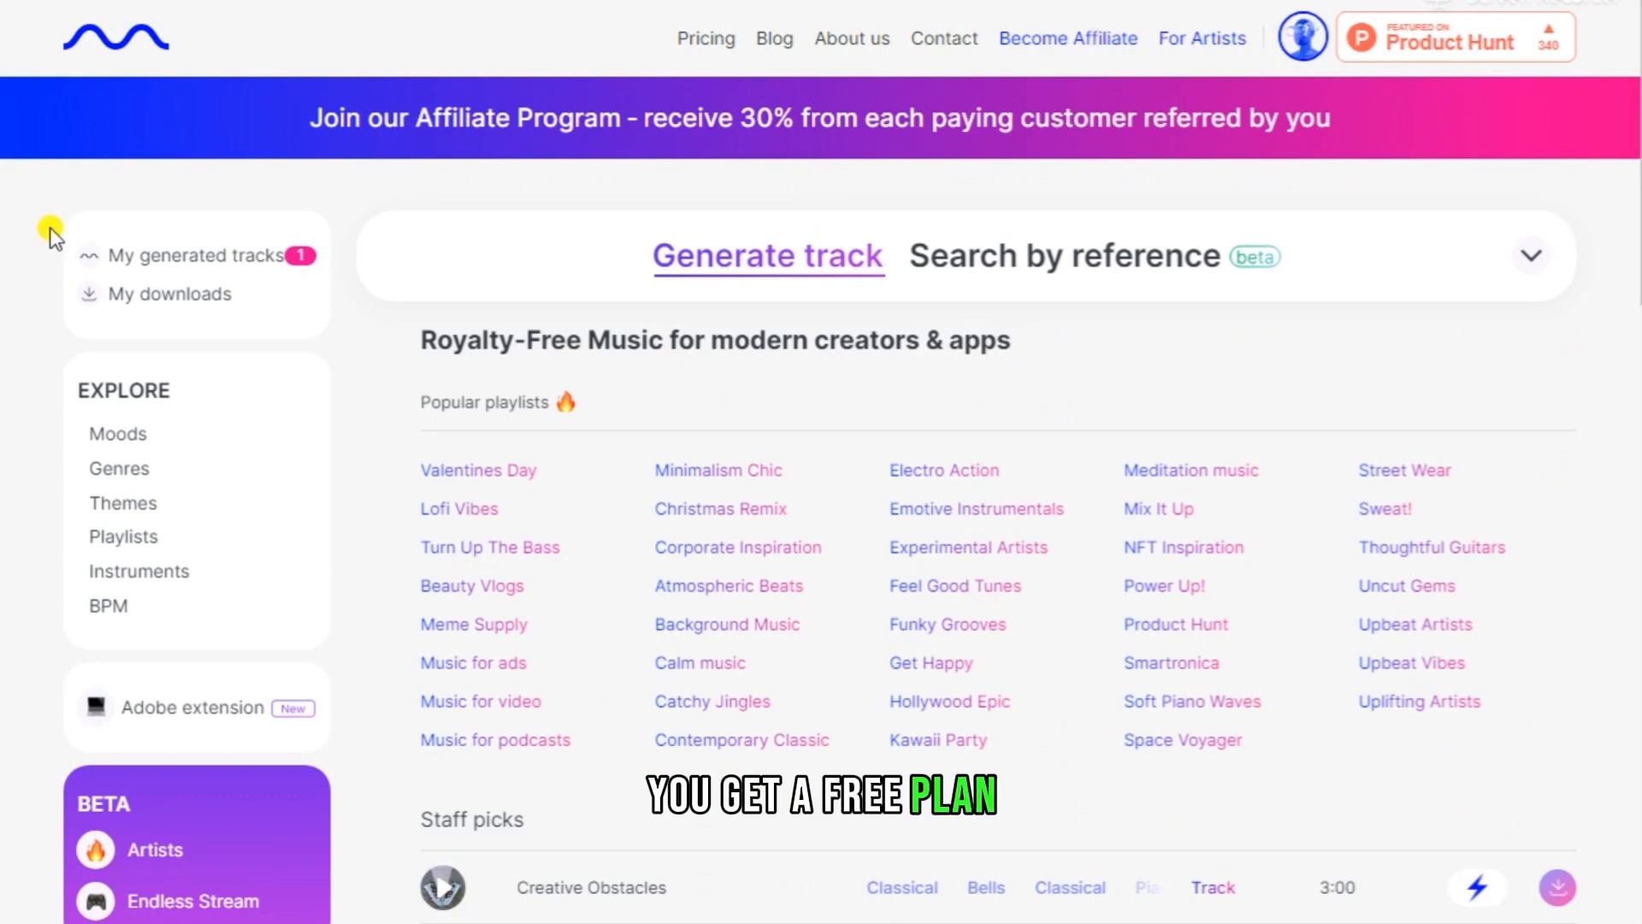
pyautogui.click(1302, 36)
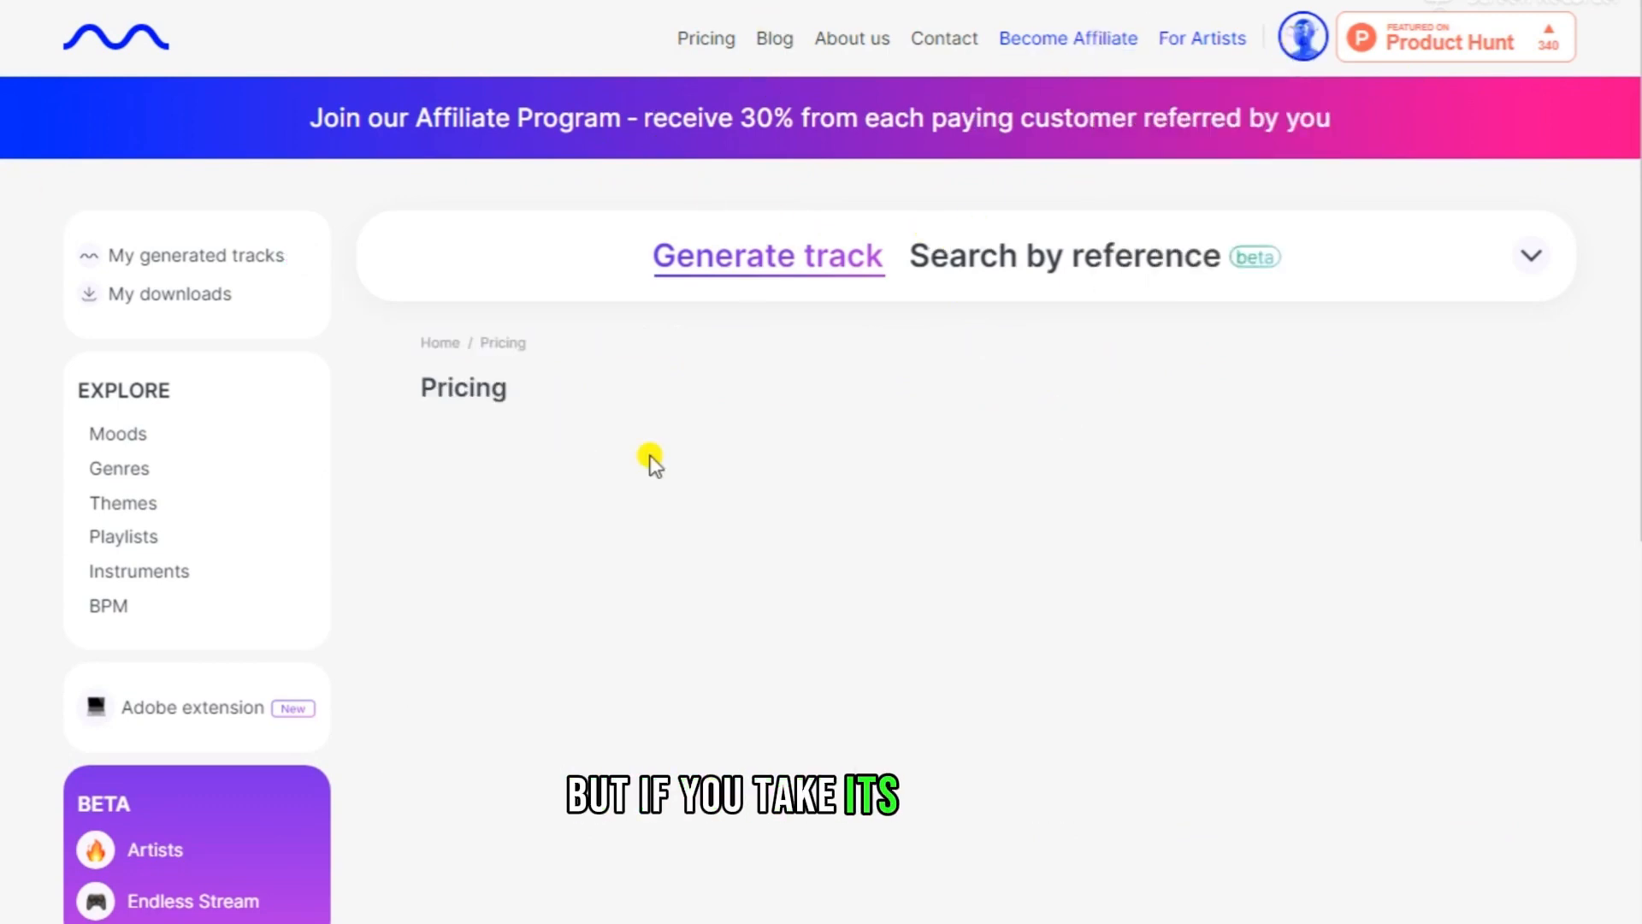
pyautogui.scroll(-2, 699, 542)
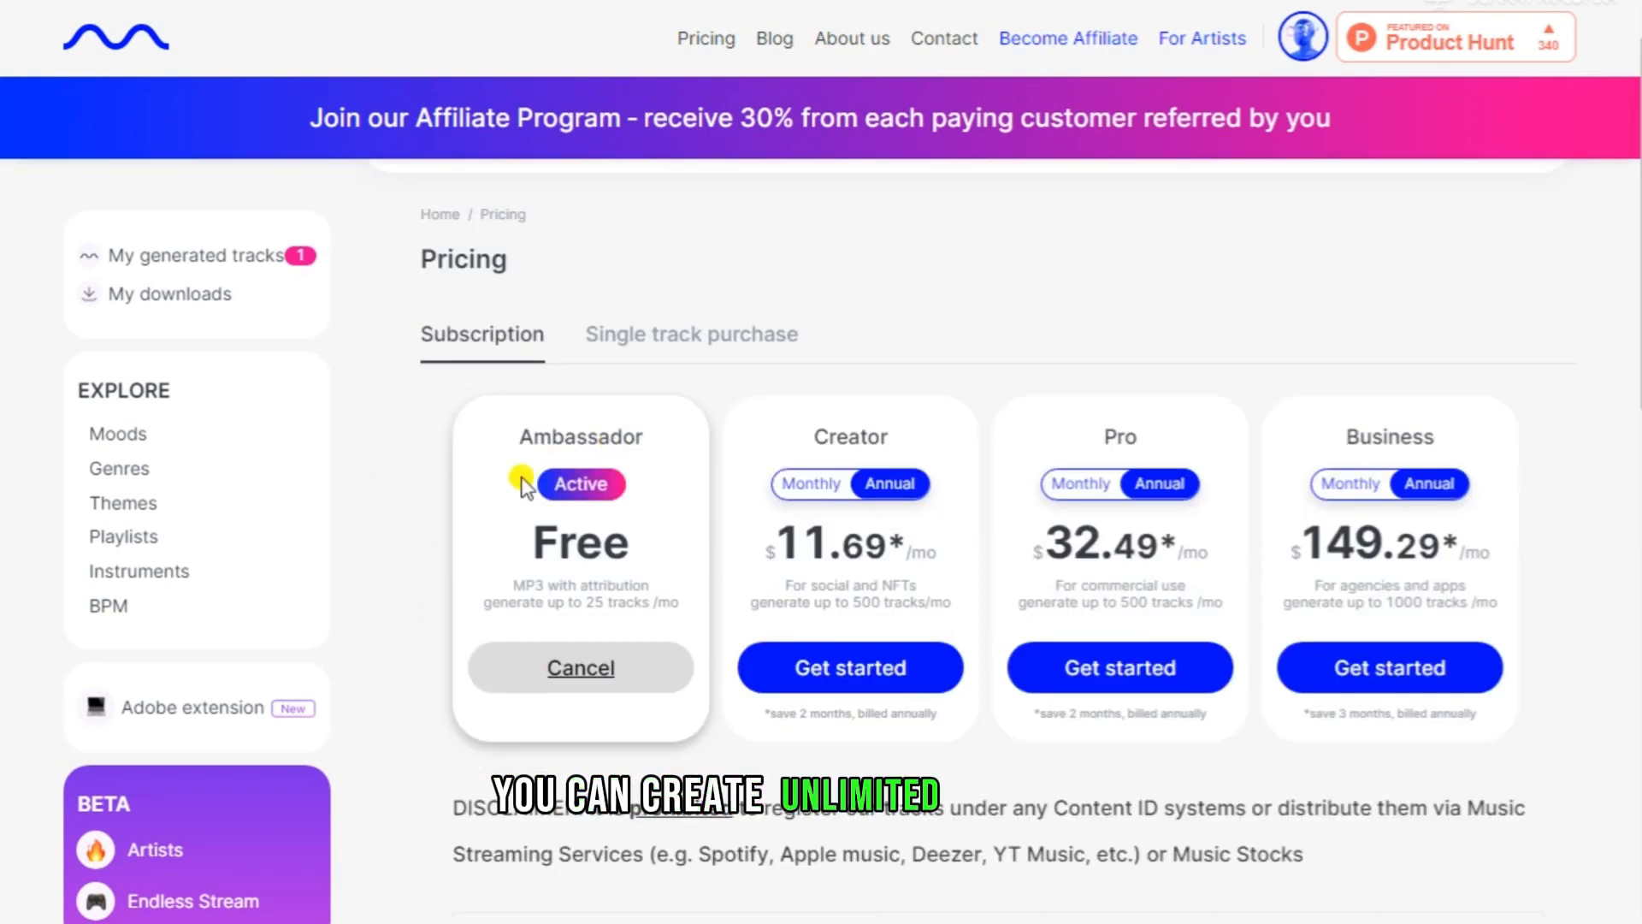
pyautogui.scroll(-2, 696, 602)
pyautogui.scroll(-5, 568, 590)
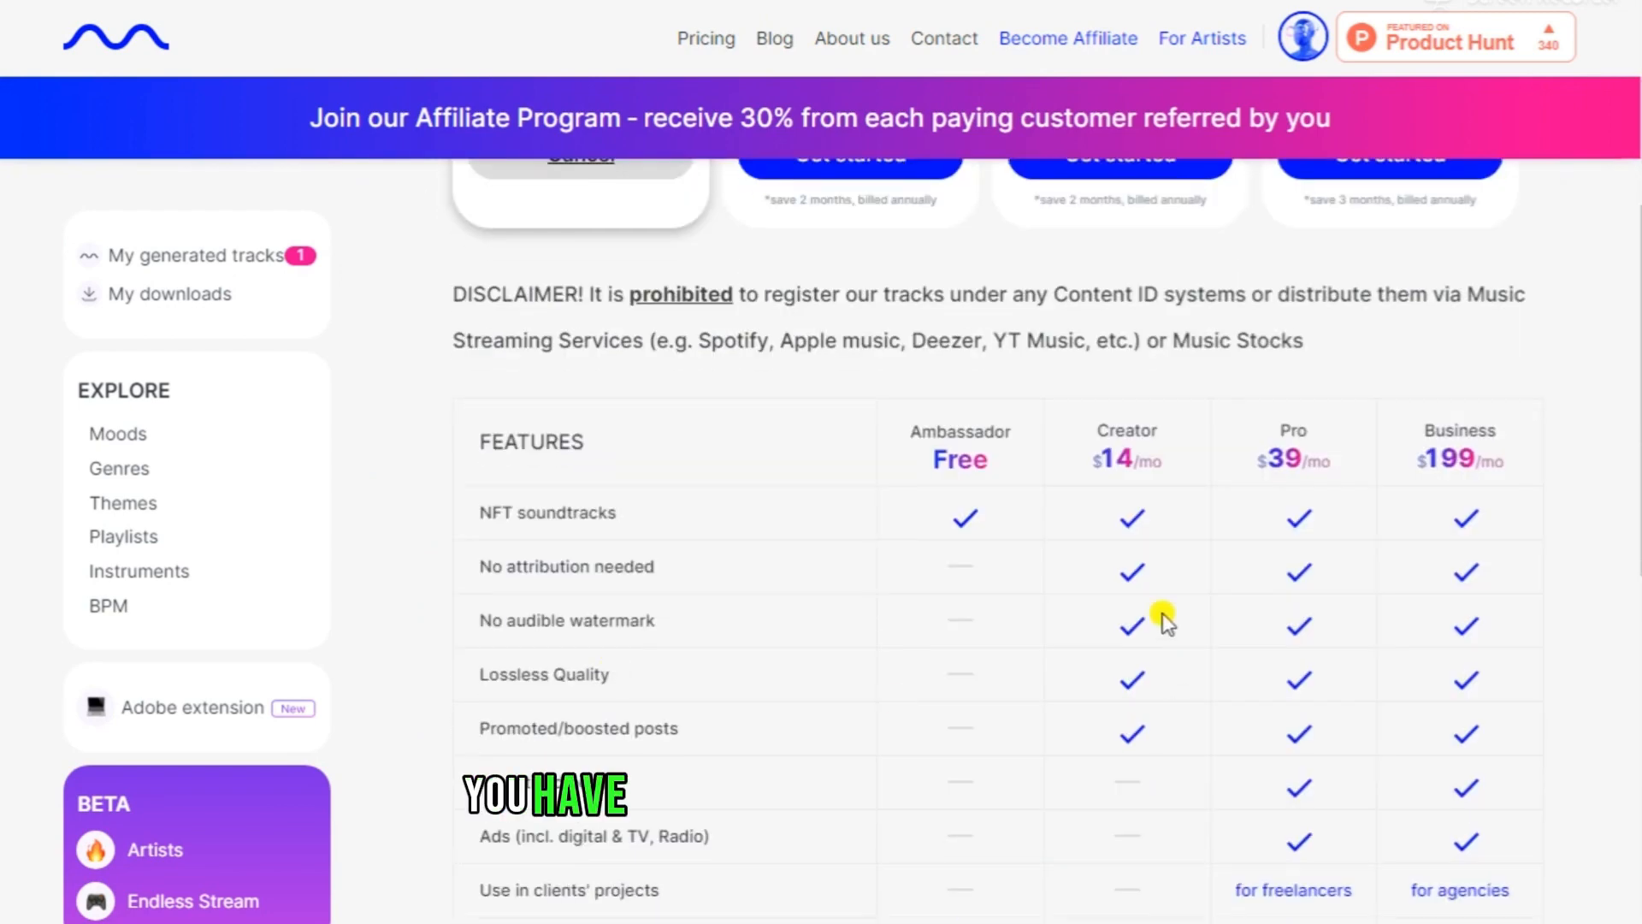
pyautogui.scroll(5, 1090, 629)
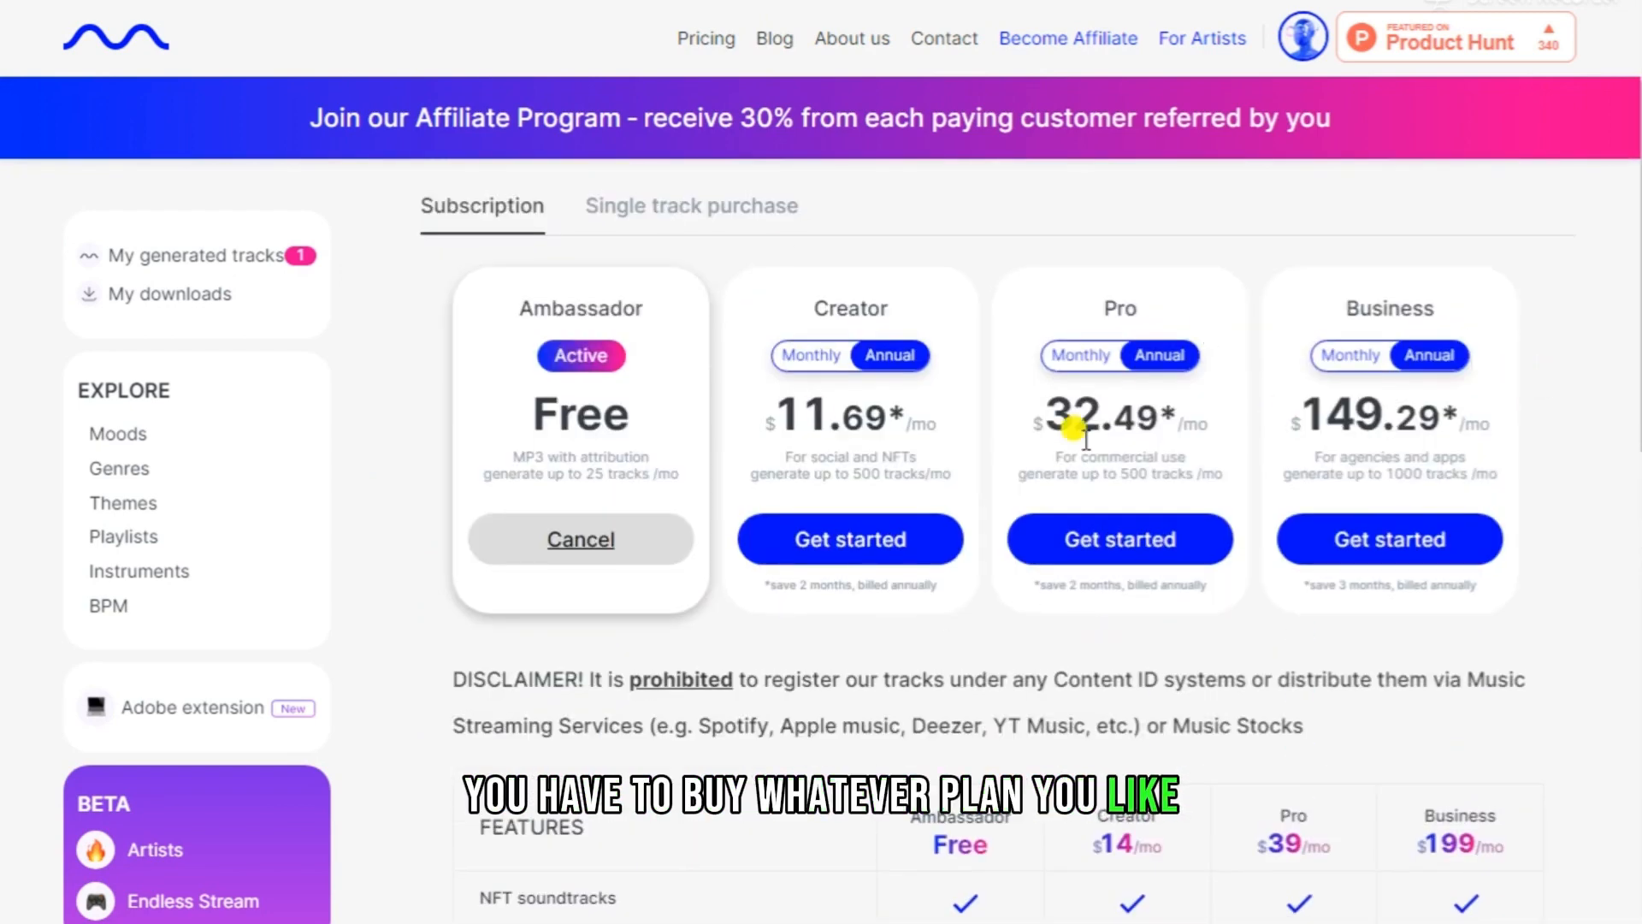
pyautogui.scroll(3, 1086, 438)
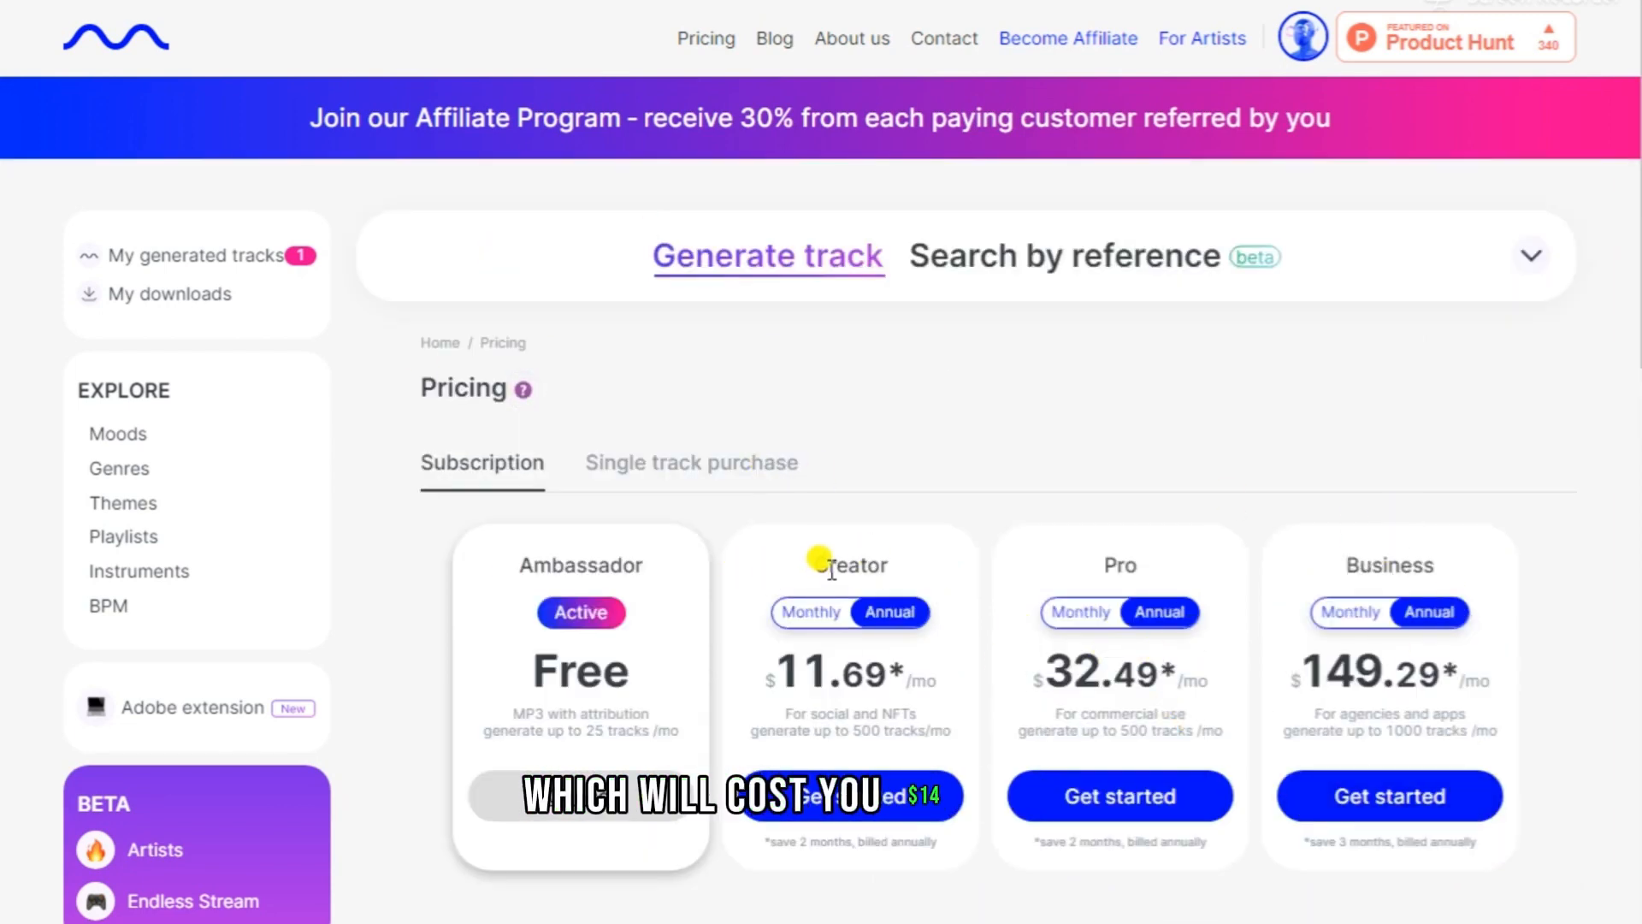
# Step: Show the Creator plan's monthly price and review the feature comparison across all subscription plans
pyautogui.click(809, 611)
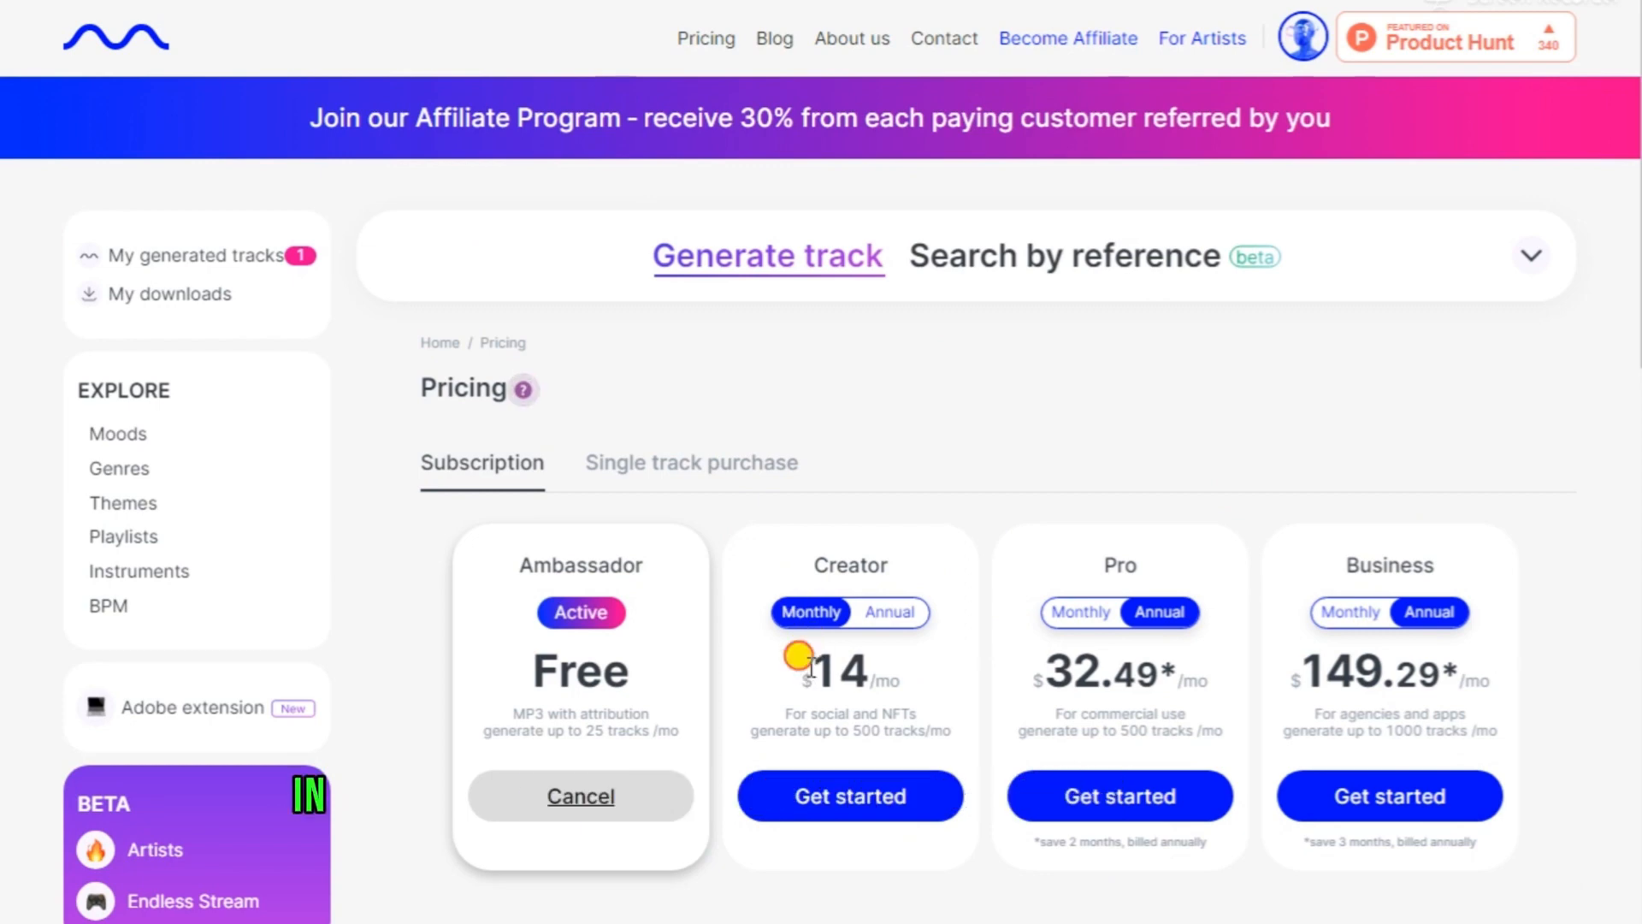
pyautogui.scroll(-8, 928, 682)
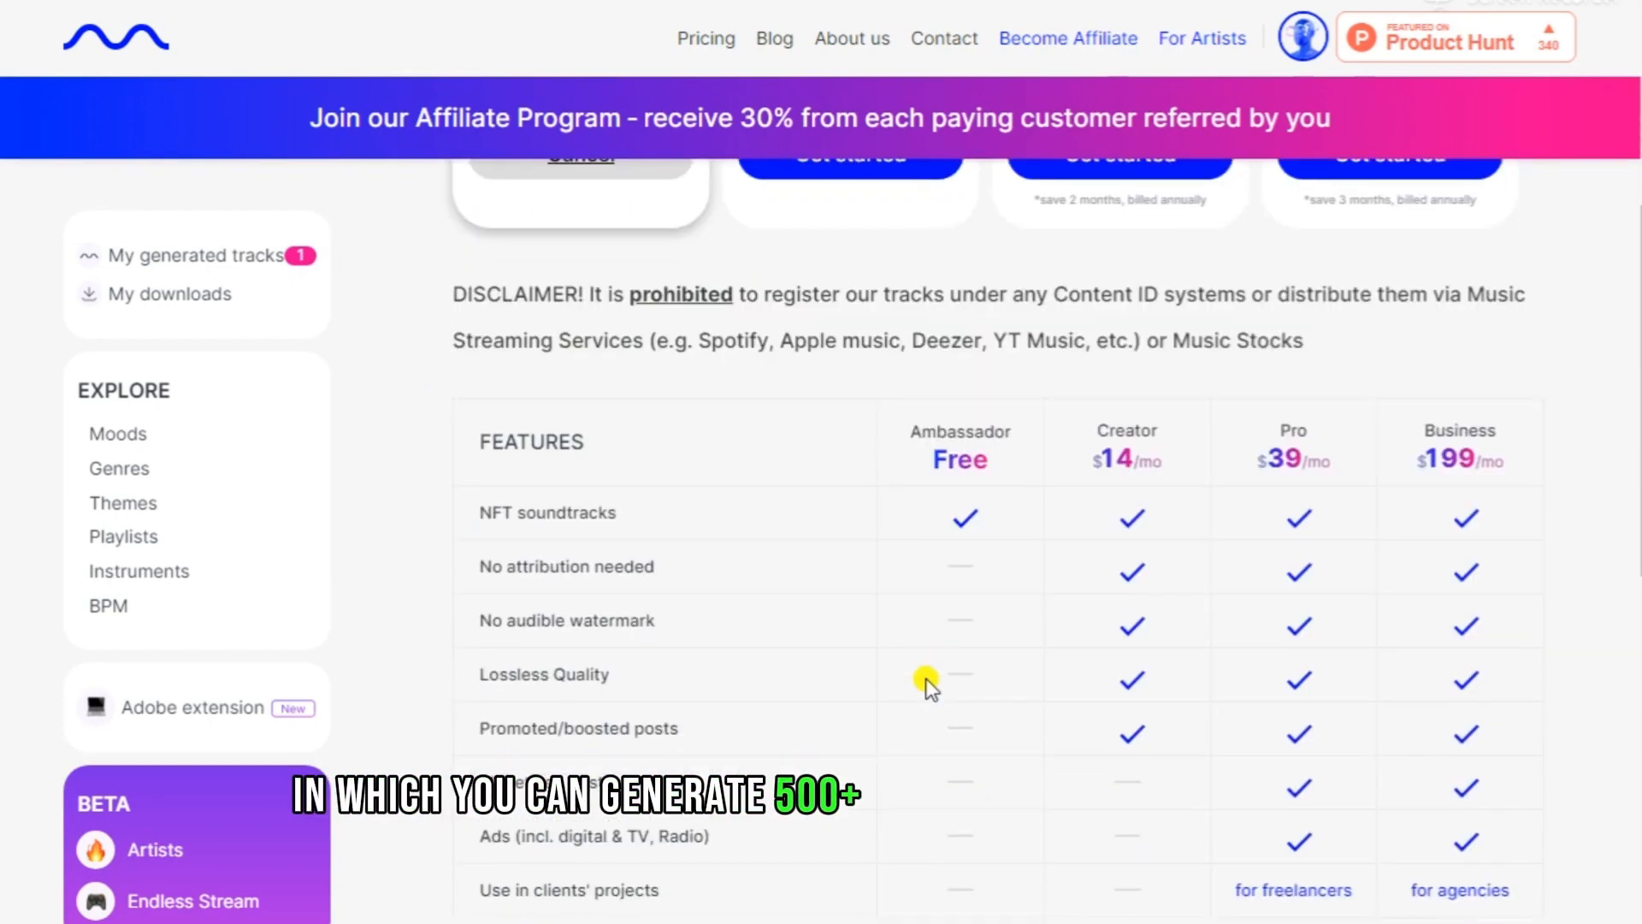
pyautogui.scroll(-5, 928, 681)
pyautogui.scroll(-2, 925, 679)
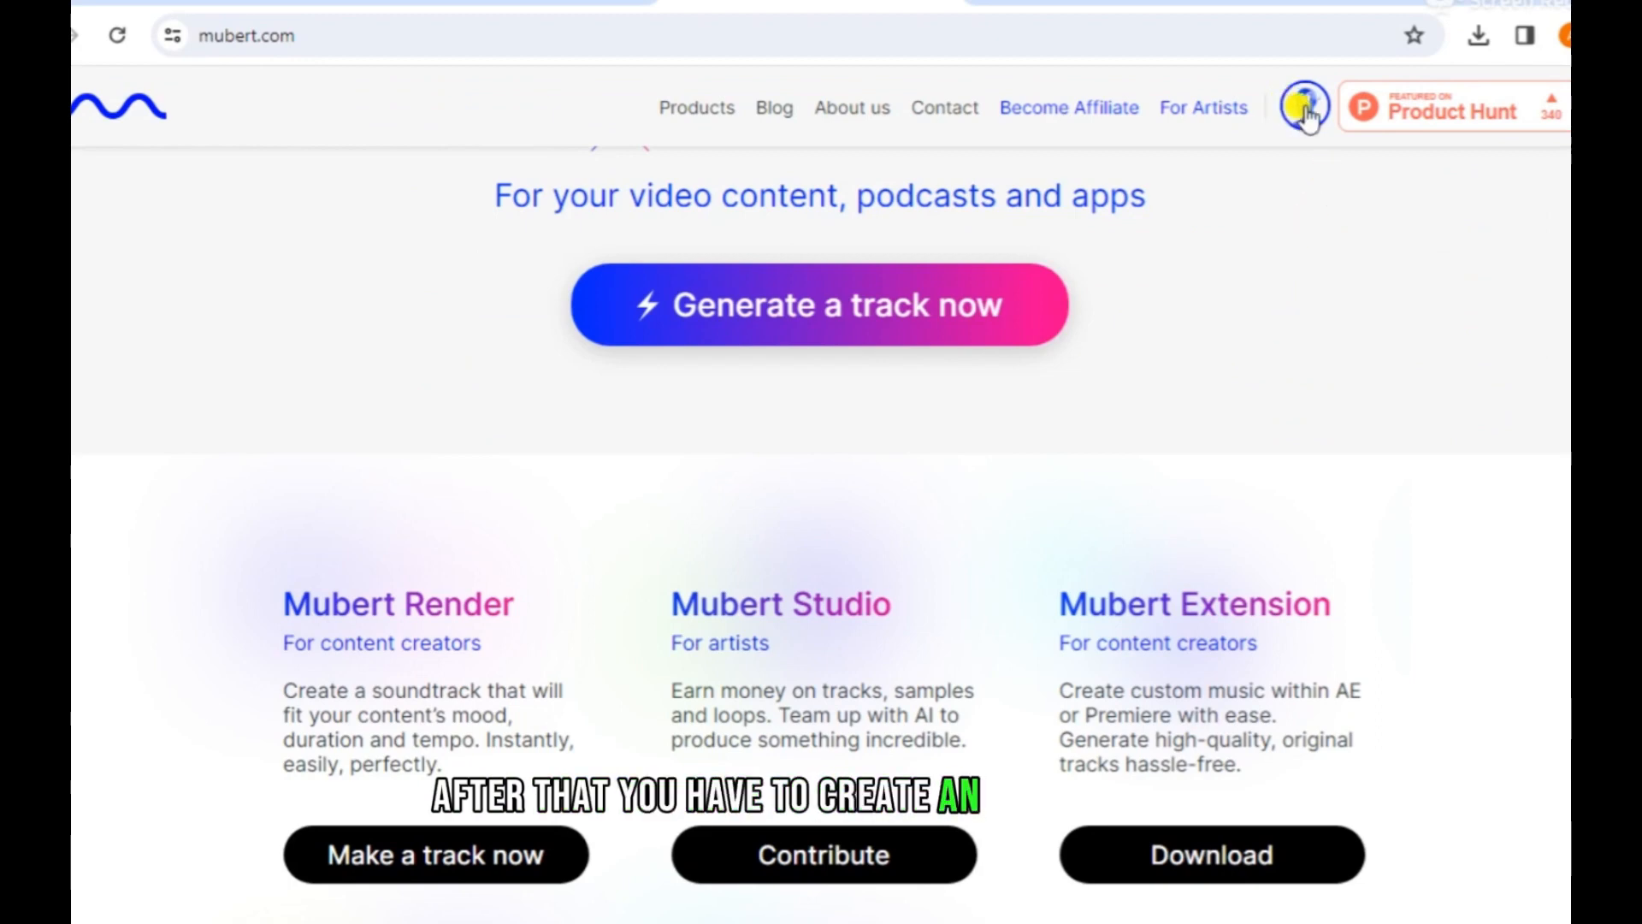
# Step: Open the account options on the Mubert homepage
pyautogui.click(1304, 108)
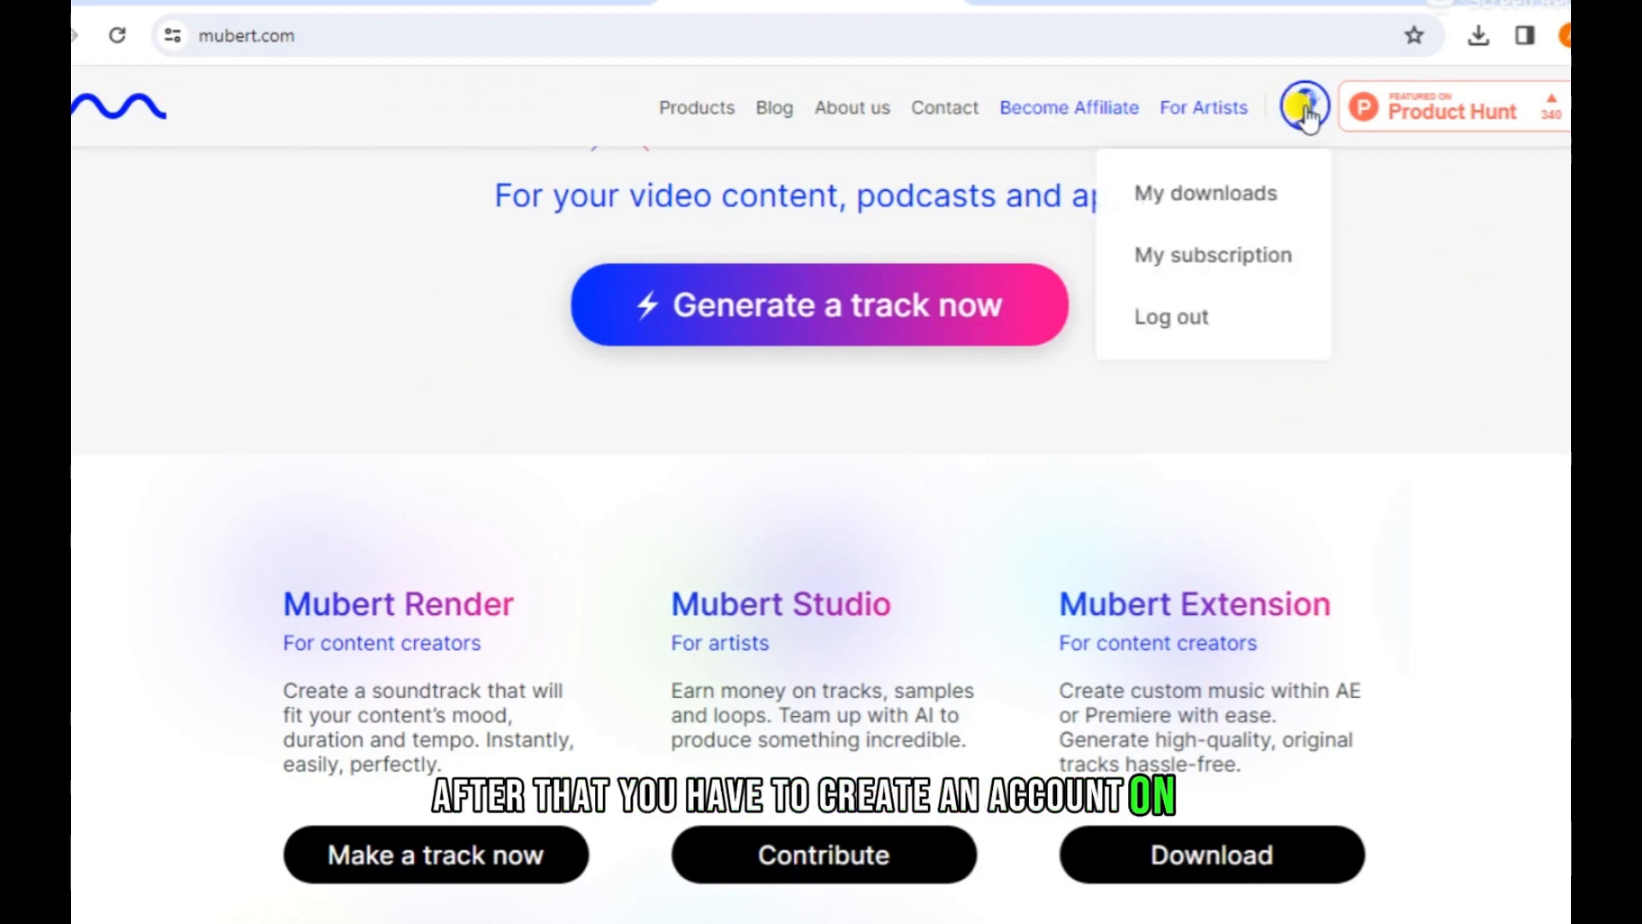
pyautogui.click(1415, 233)
pyautogui.click(831, 328)
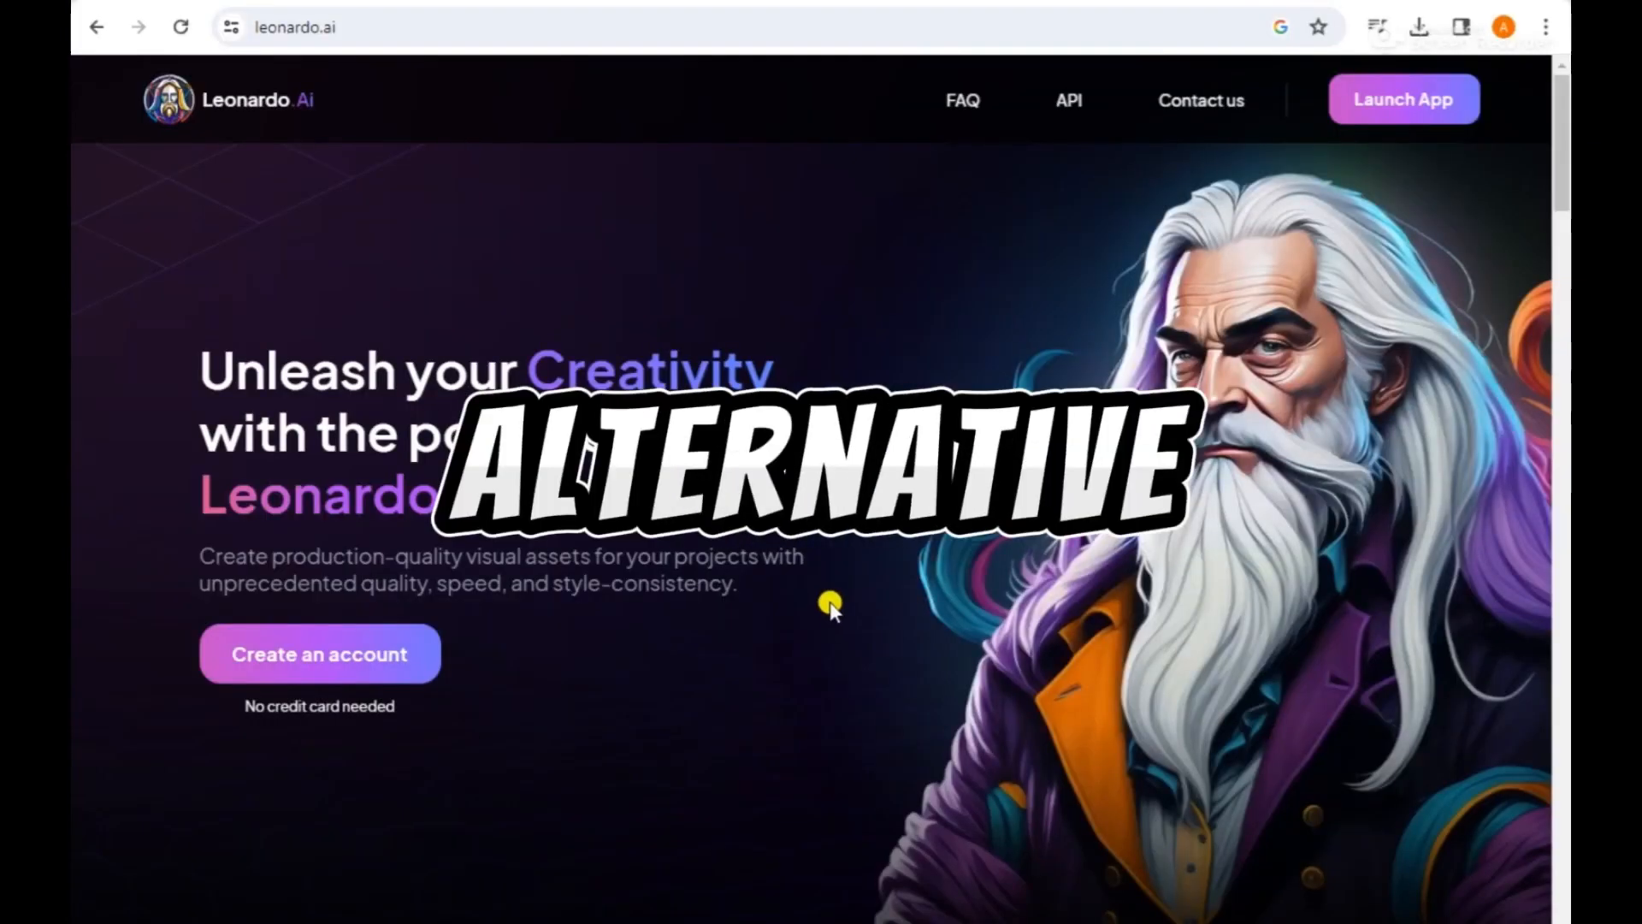
# Step: Switch to the Leonardo.Ai homepage and review its feature overview and the Image Generation section of the toolkit
pyautogui.scroll(-6, 830, 602)
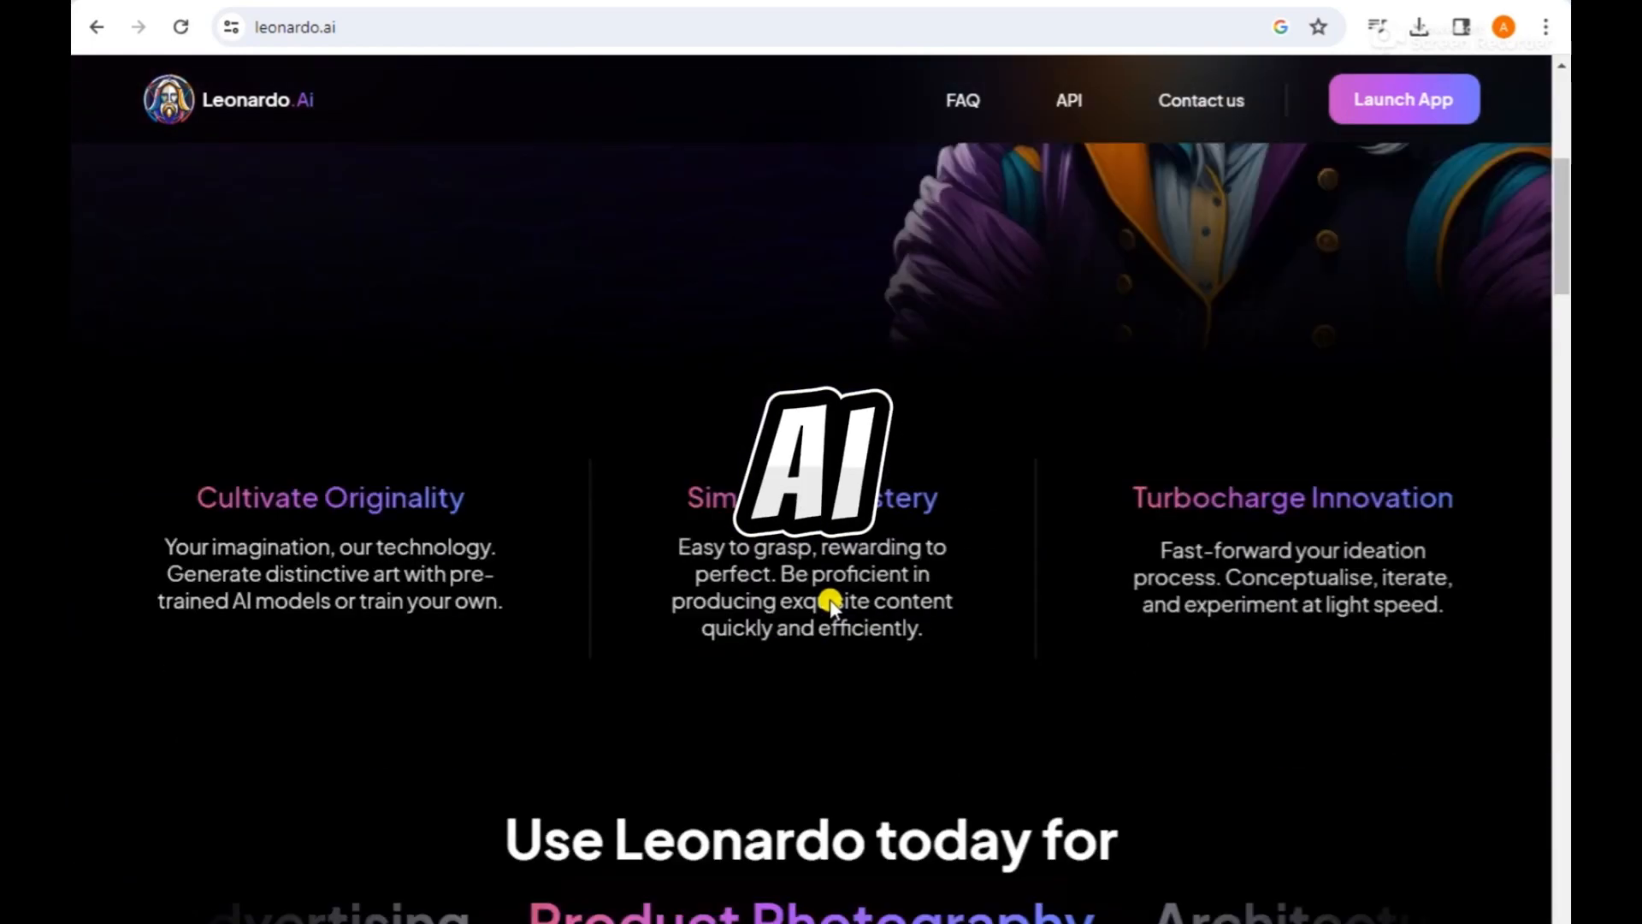
pyautogui.scroll(-12, 830, 599)
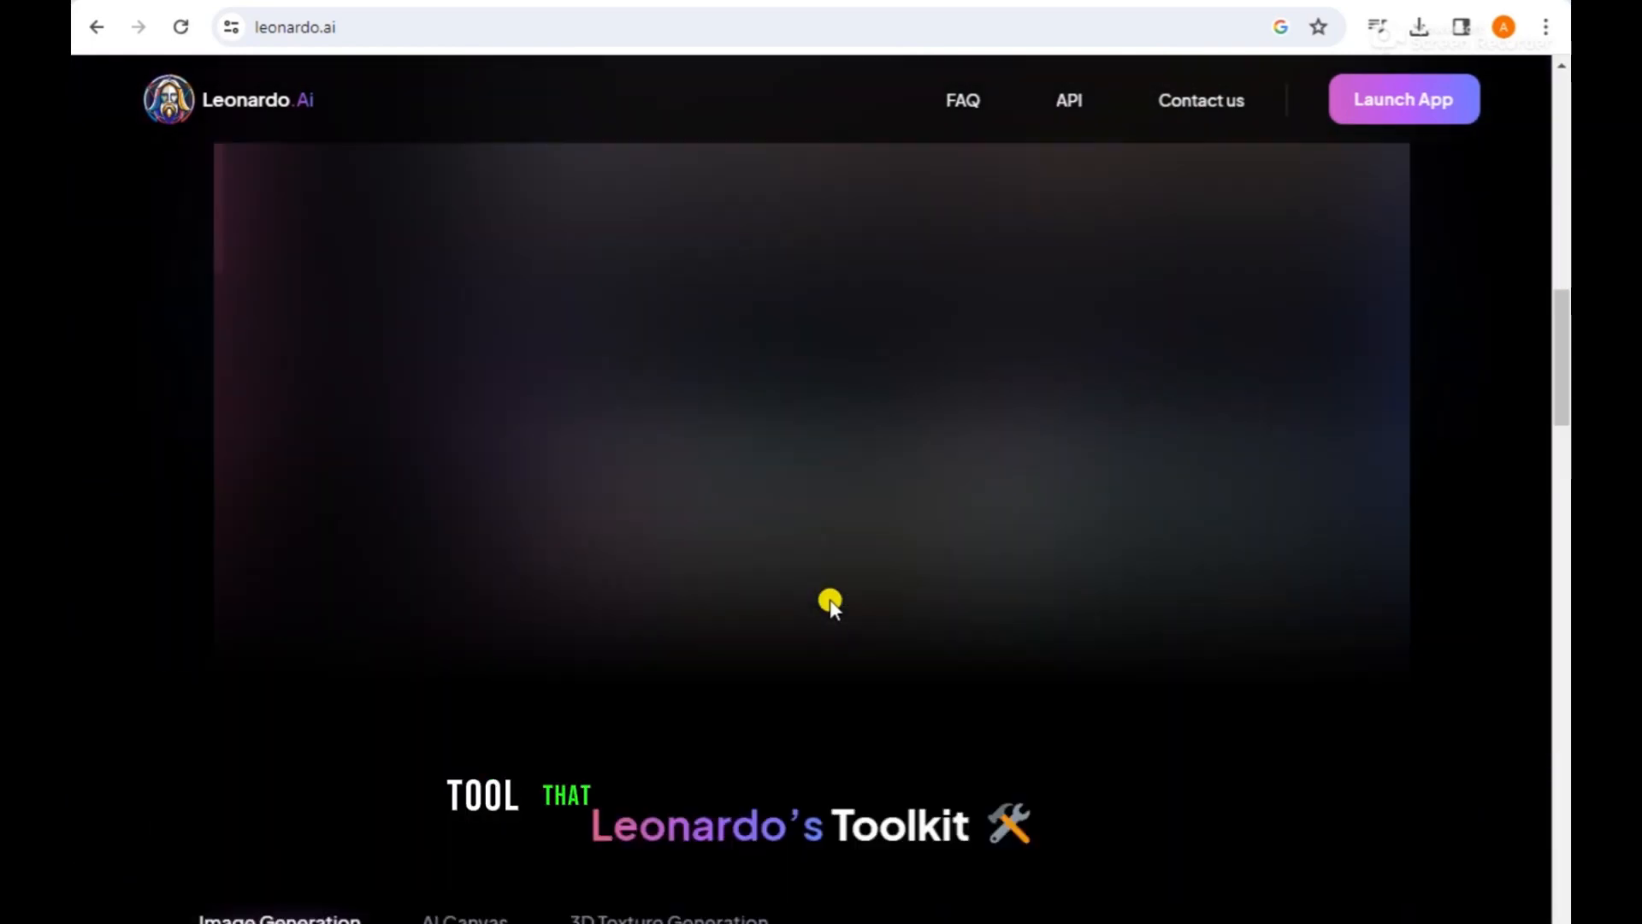
pyautogui.scroll(-10, 829, 598)
pyautogui.scroll(4, 853, 569)
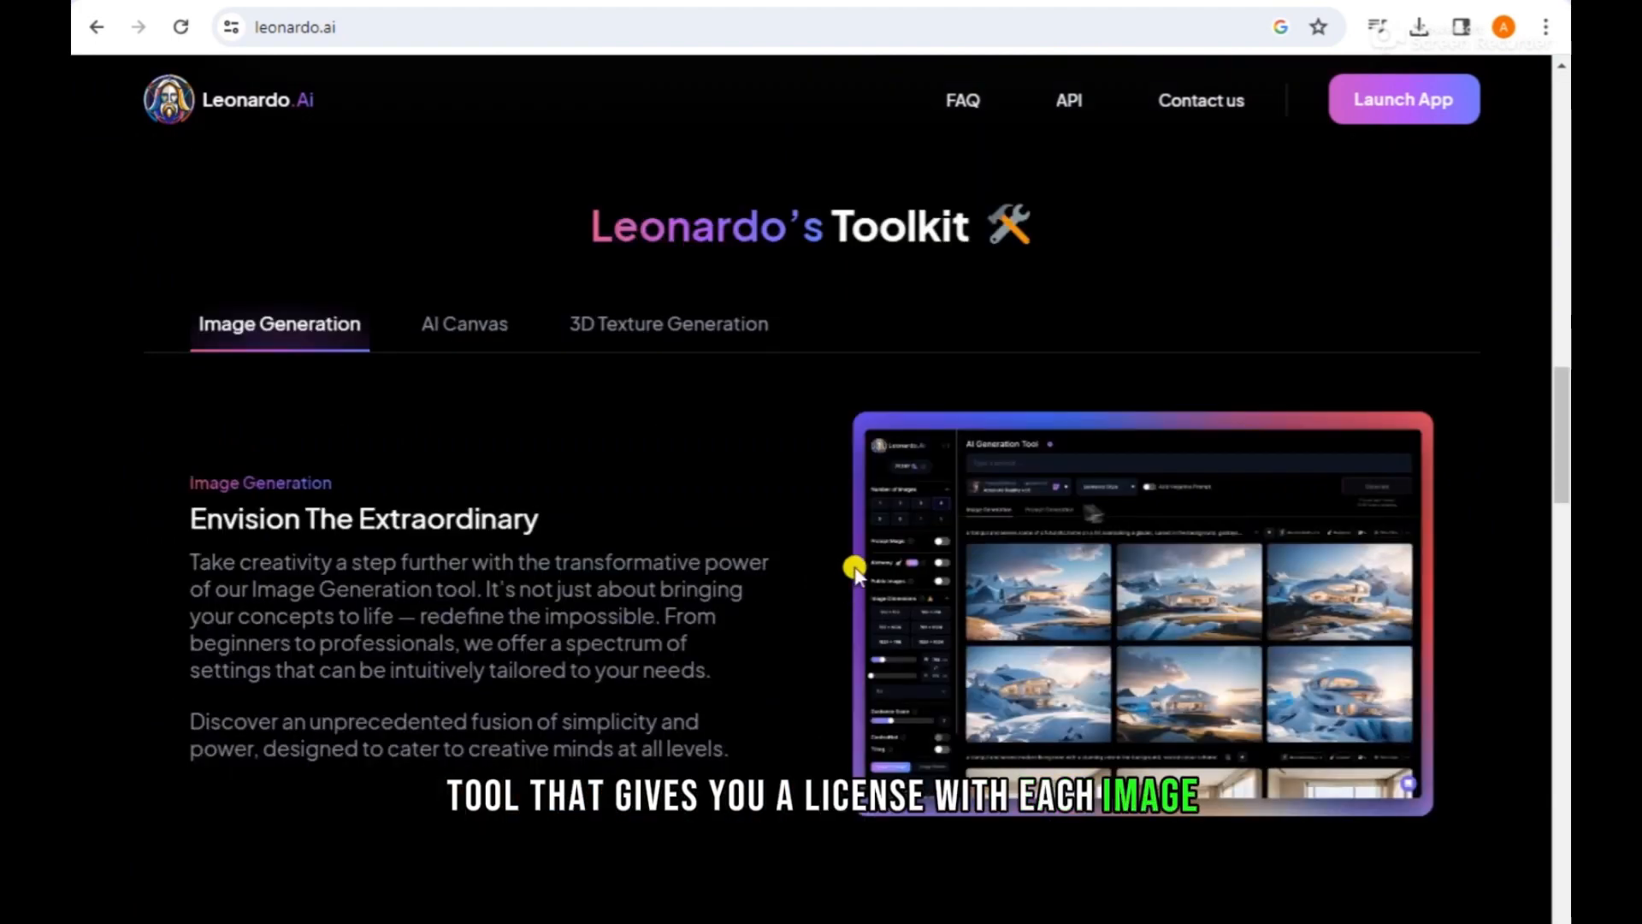
pyautogui.scroll(15, 852, 569)
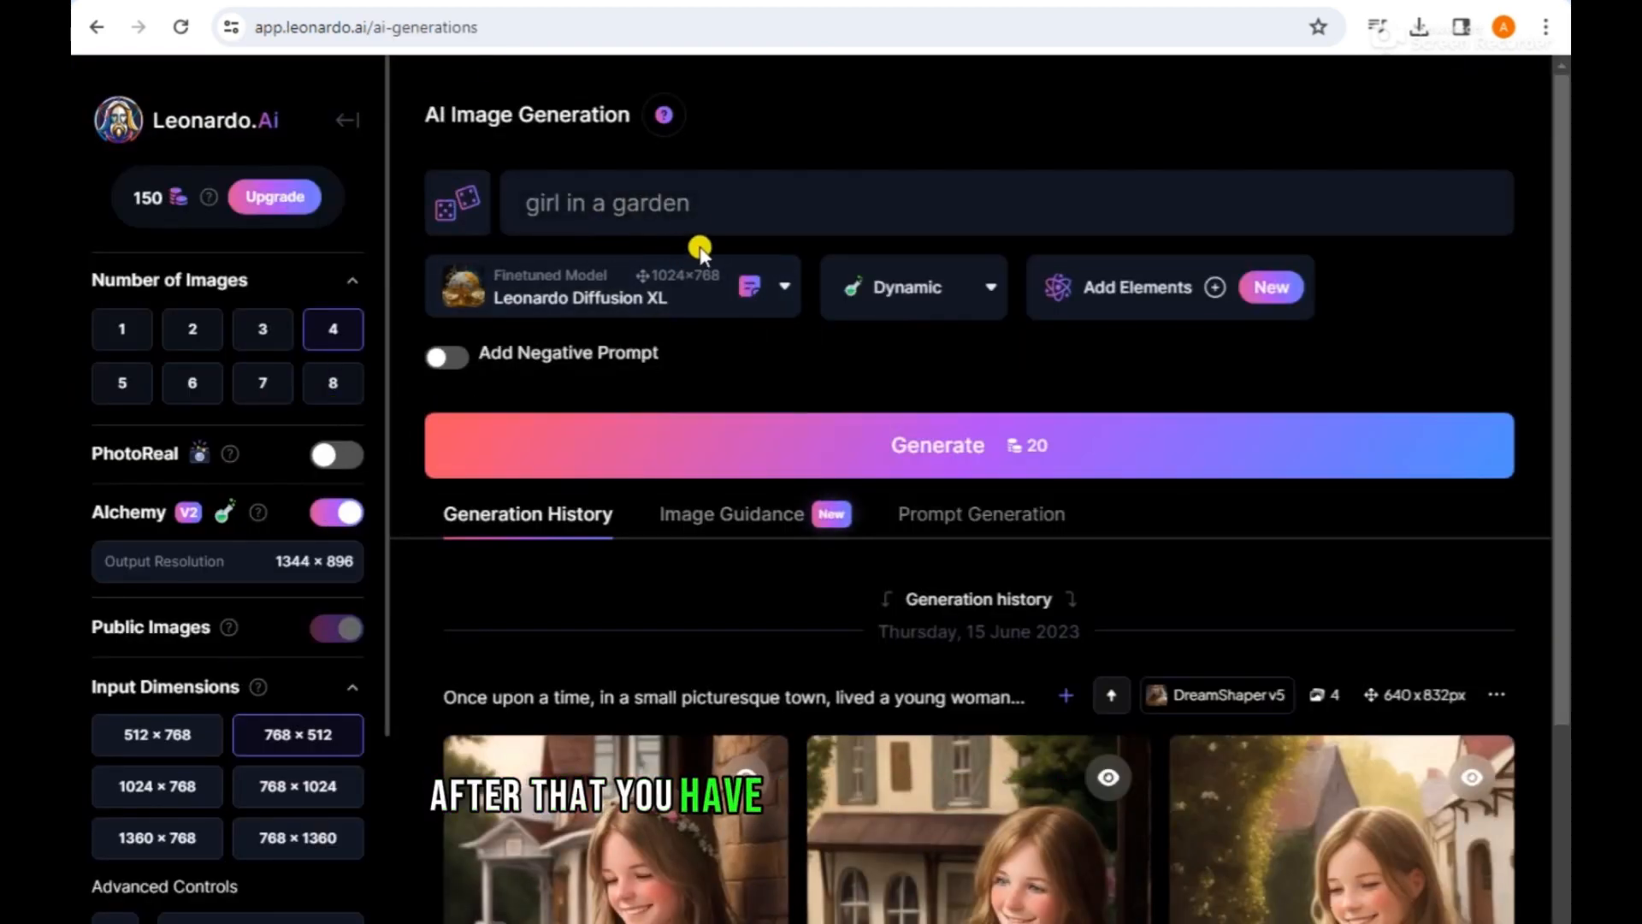
# Step: Generate four 768 × 512 images from the prompt "girl in a garden" with Leonardo Diffusion XL and look over them
pyautogui.moveTo(697, 218); pyautogui.dragTo(560, 209)
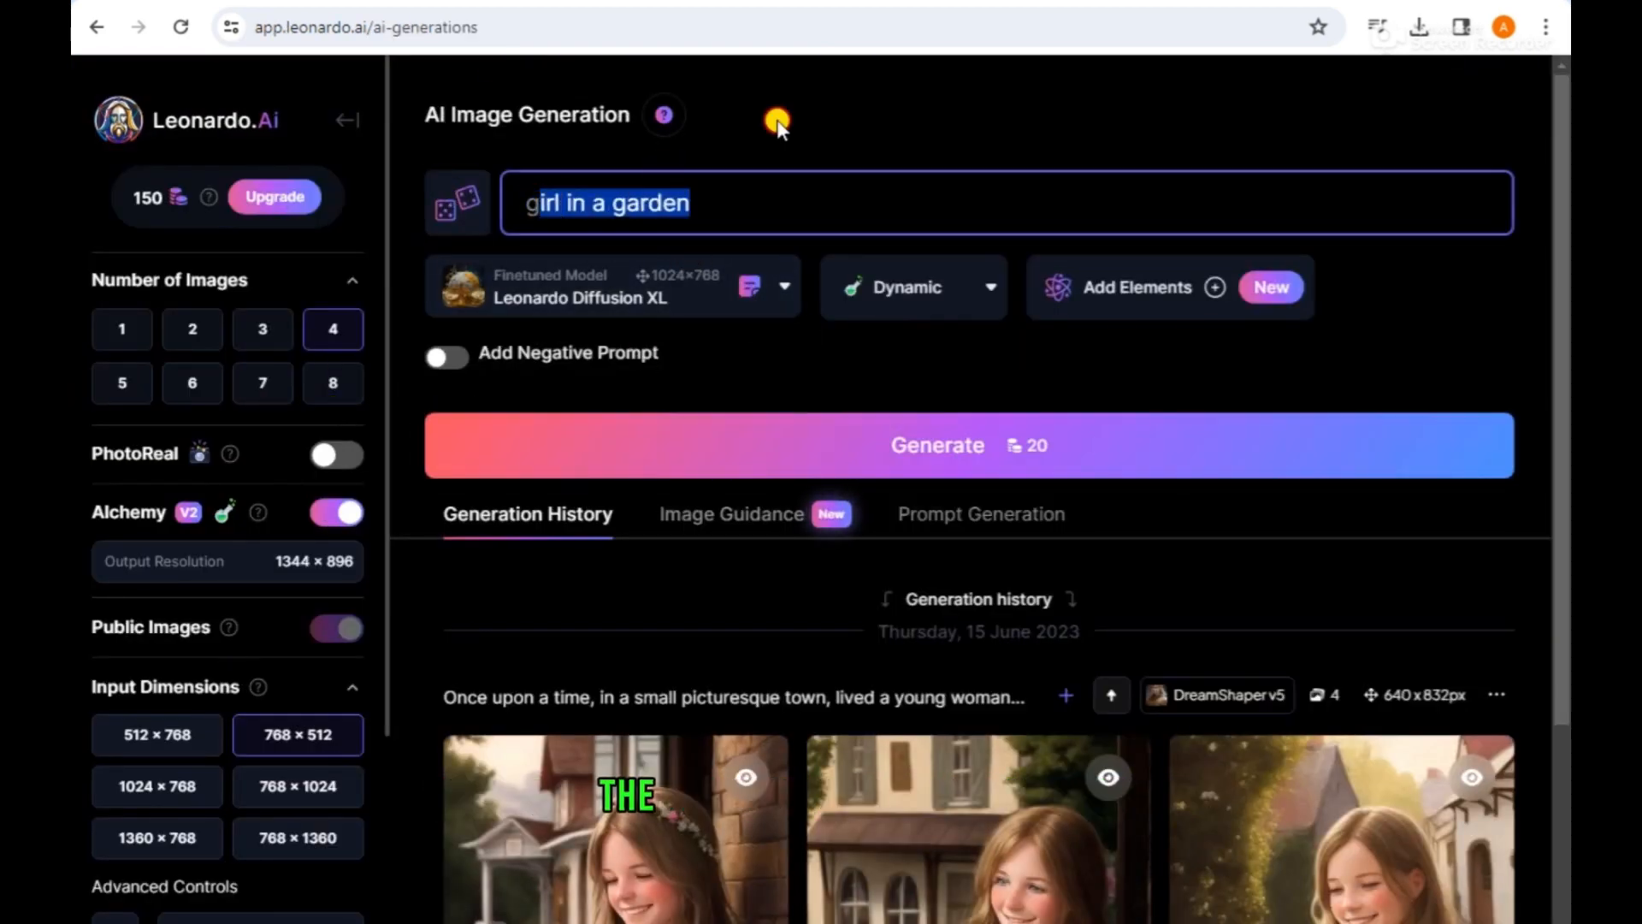
pyautogui.click(924, 443)
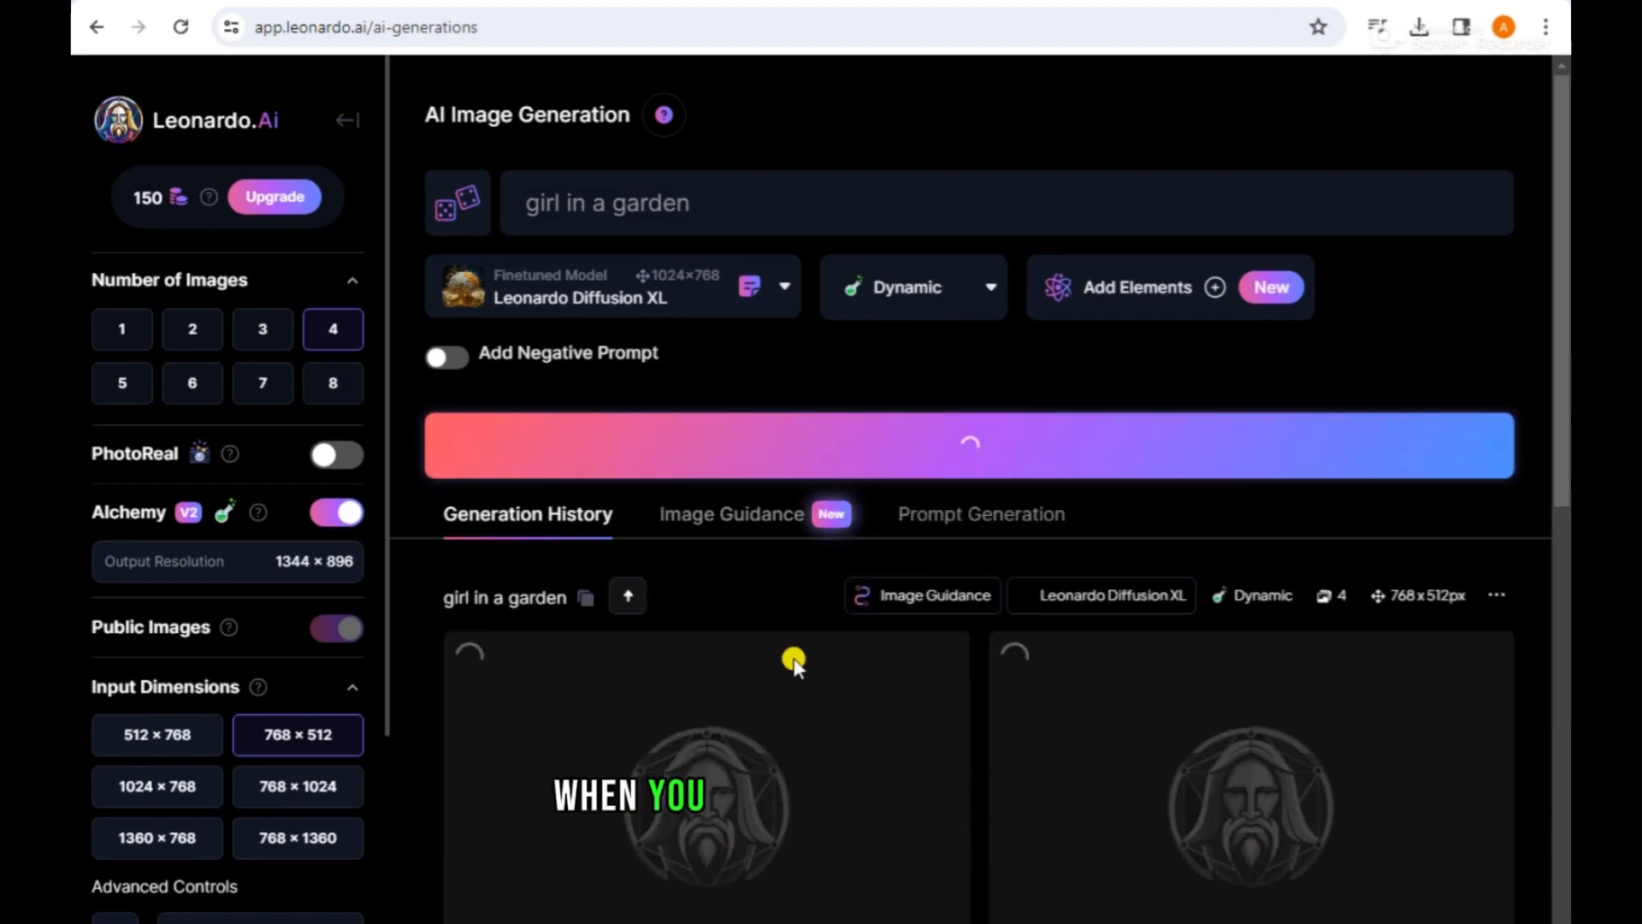
pyautogui.scroll(-5, 776, 670)
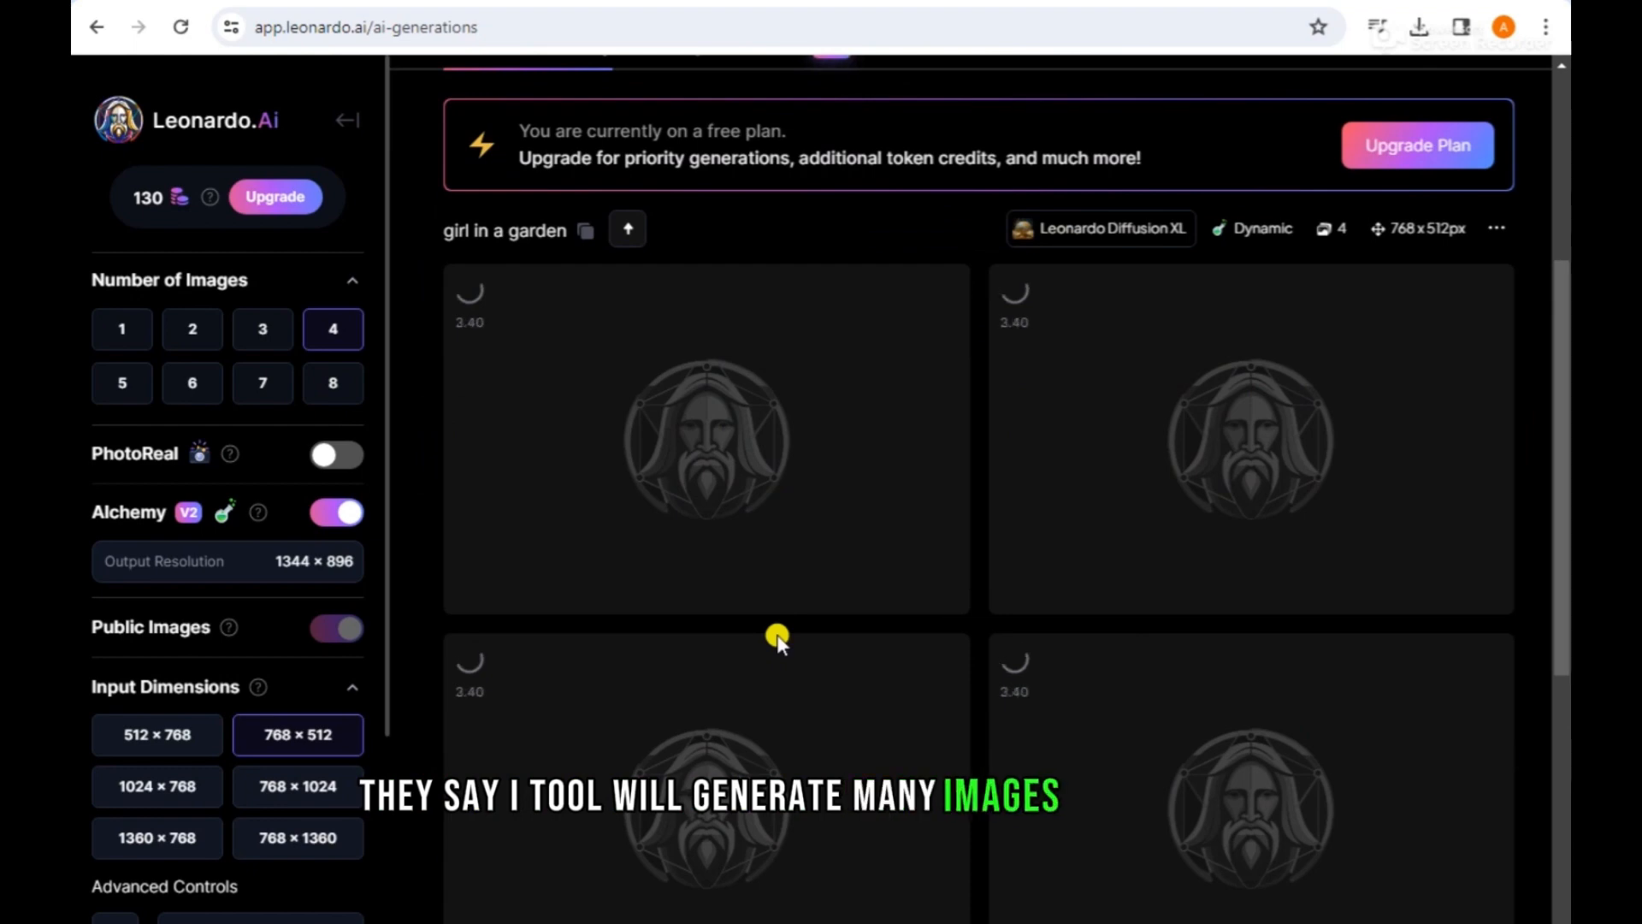
pyautogui.scroll(-3, 777, 637)
pyautogui.scroll(2, 776, 637)
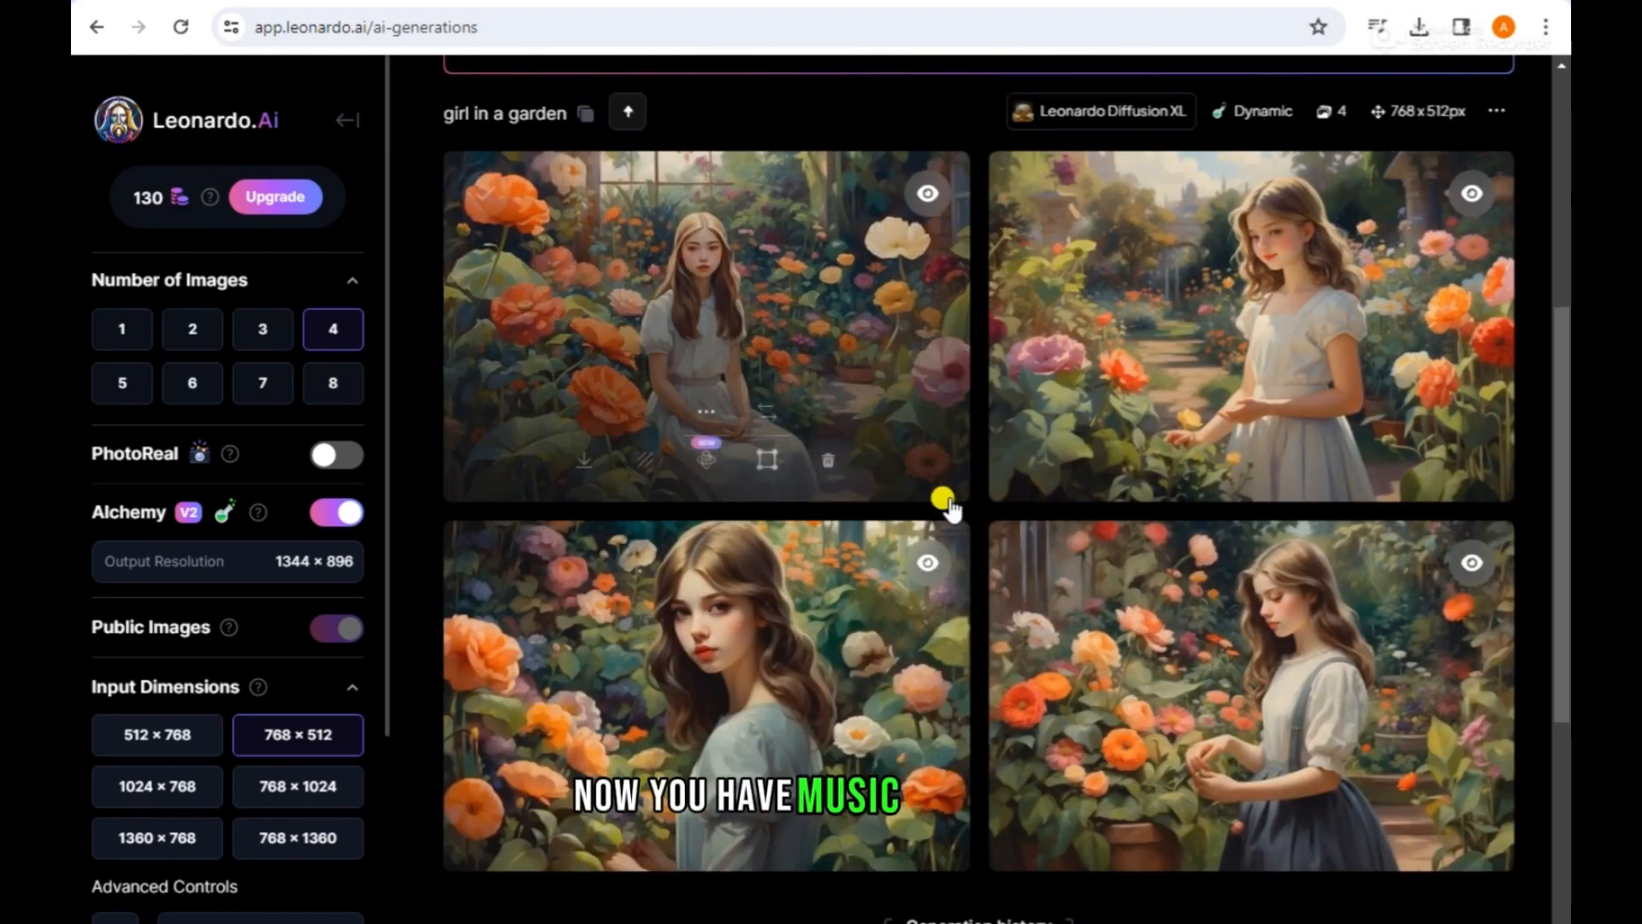
pyautogui.scroll(-3, 943, 505)
pyautogui.scroll(4, 949, 508)
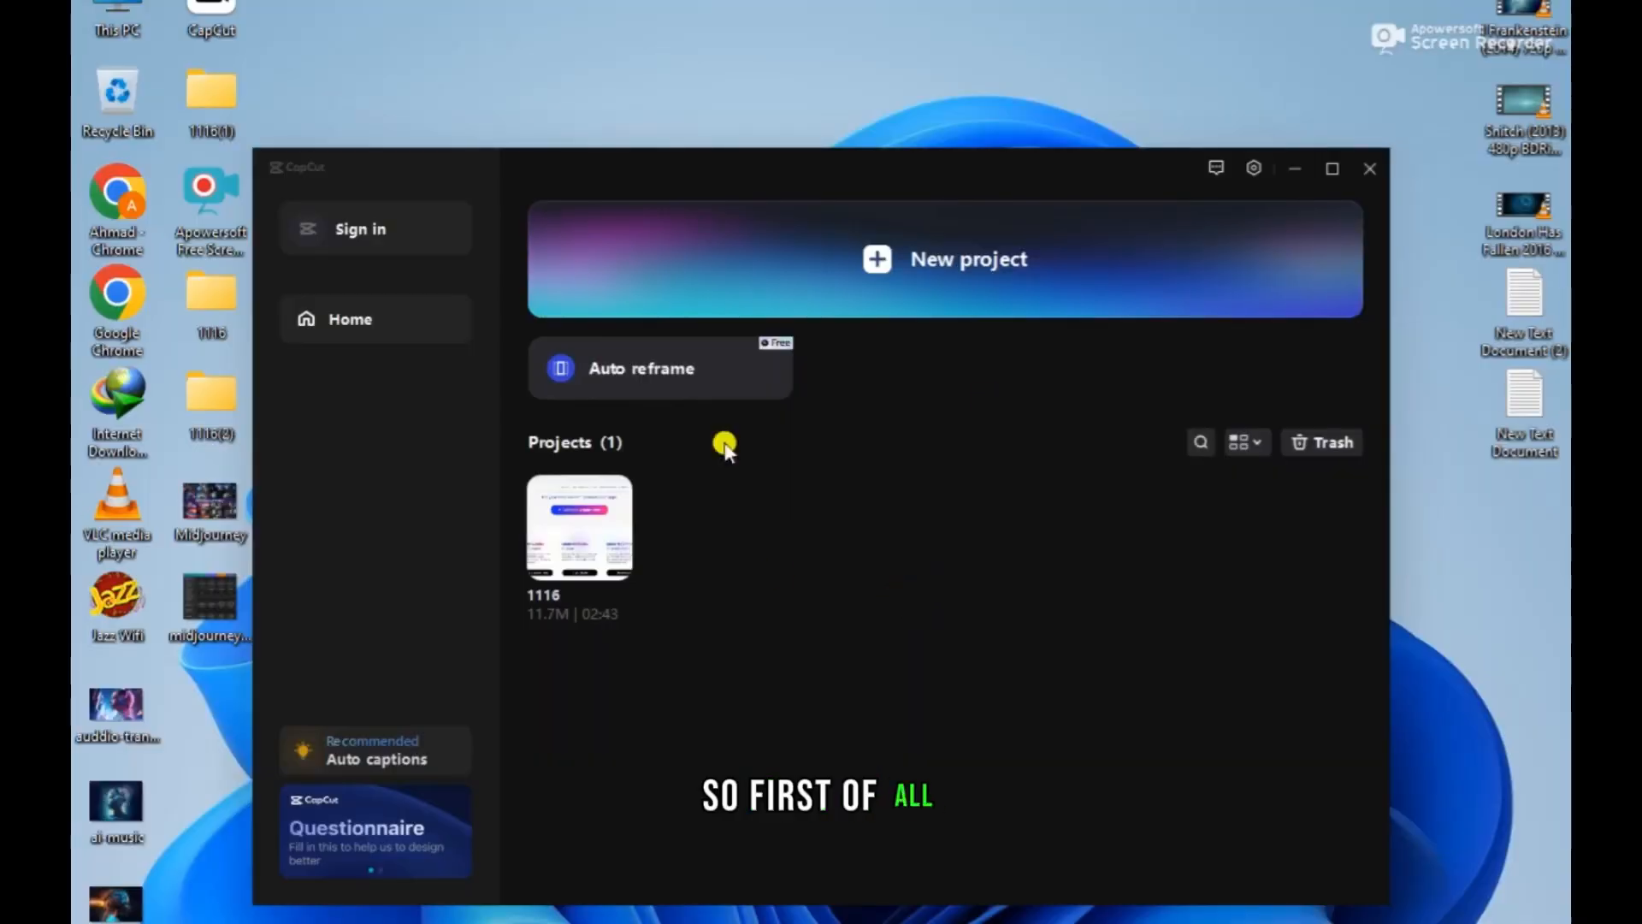
# Step: Switch to CapCut, create a new project and browse to the Downloads folder for media to import
pyautogui.click(975, 278)
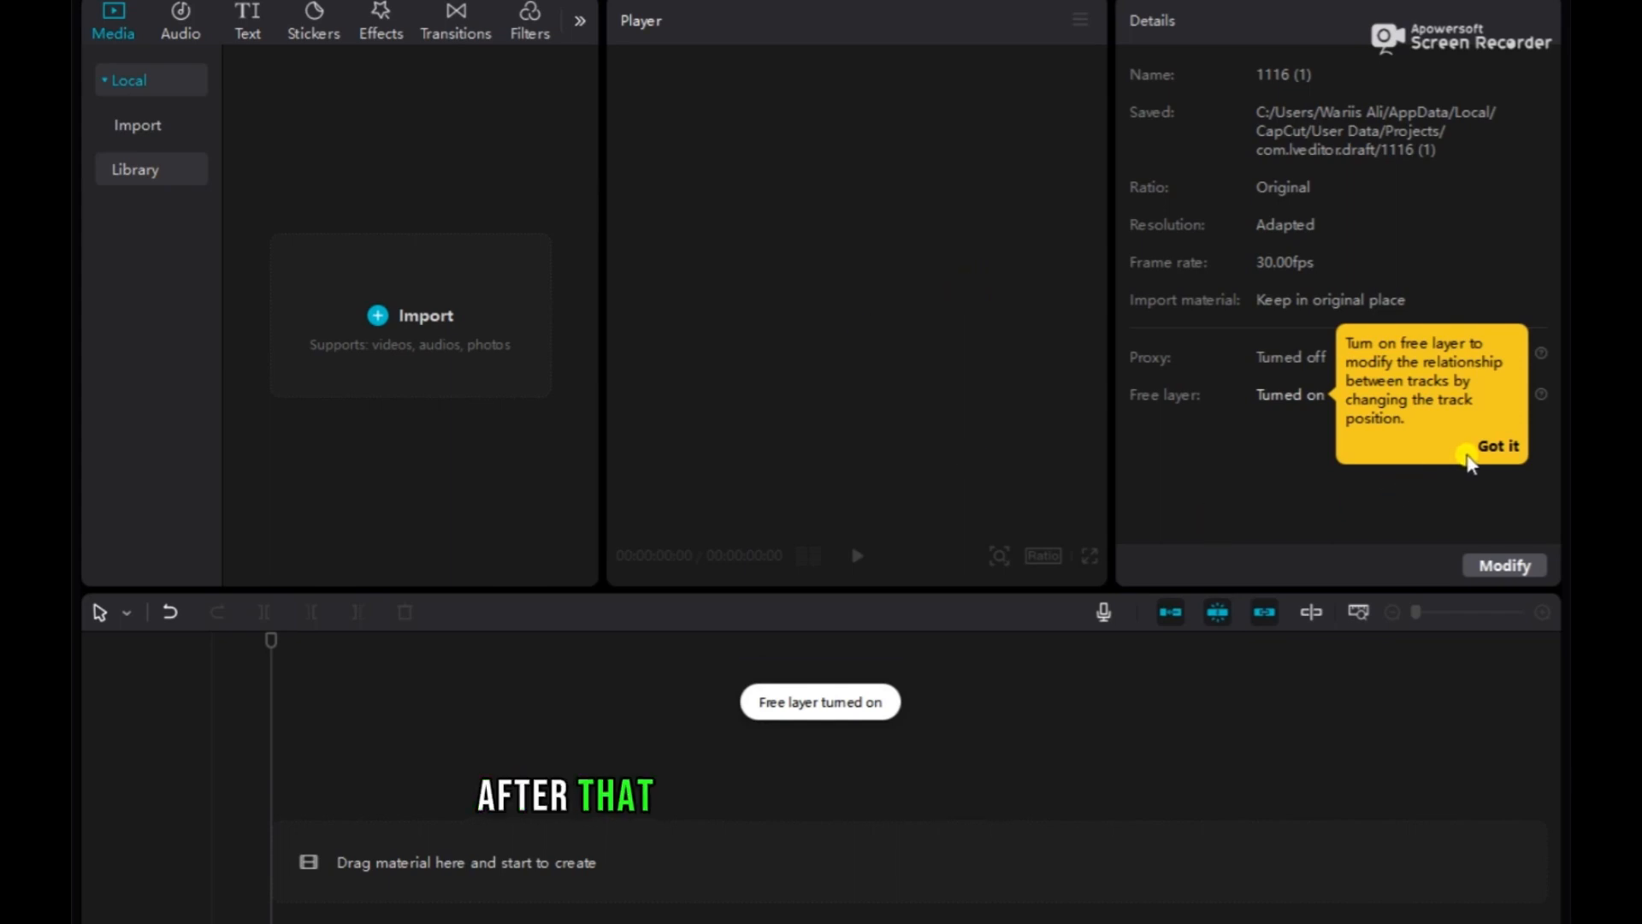
pyautogui.click(1492, 447)
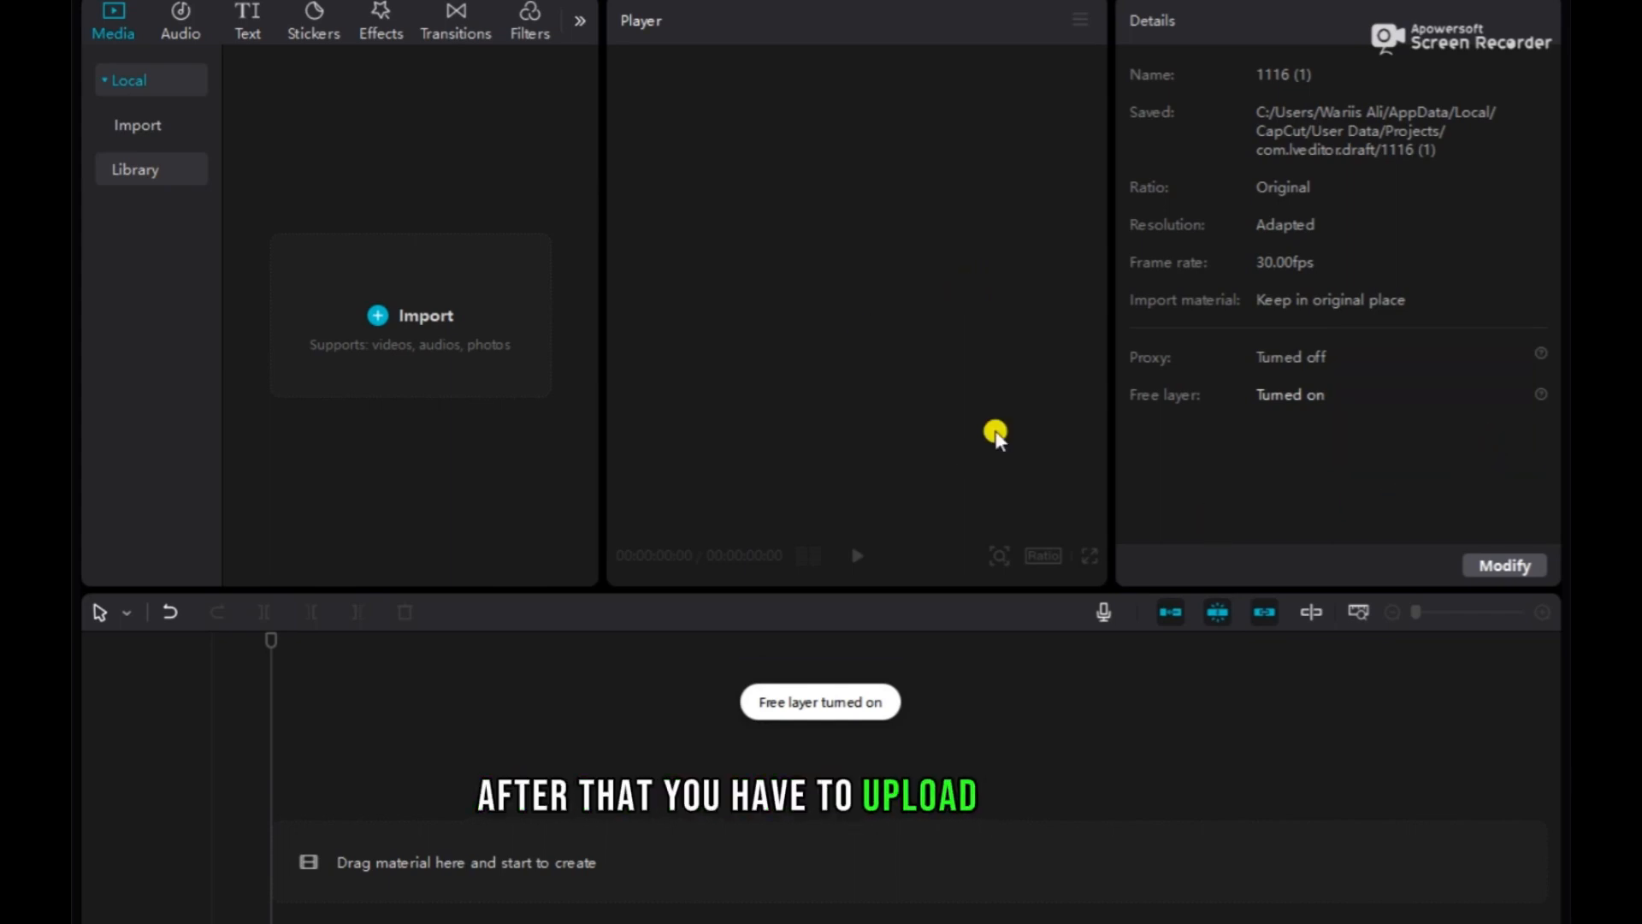
pyautogui.click(423, 314)
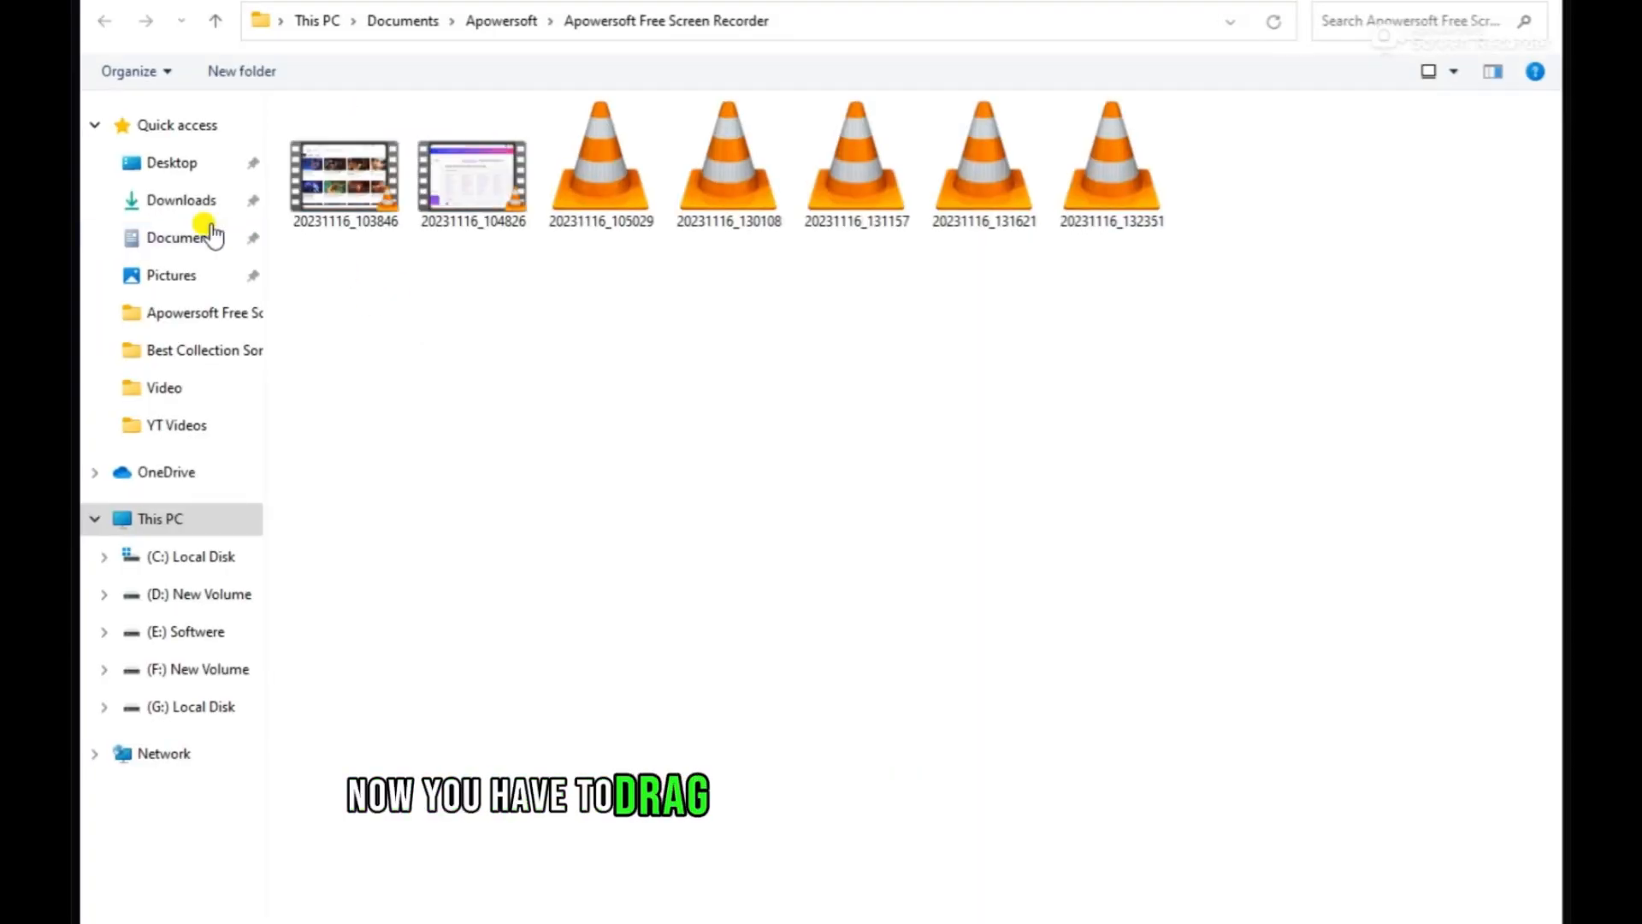
pyautogui.click(184, 205)
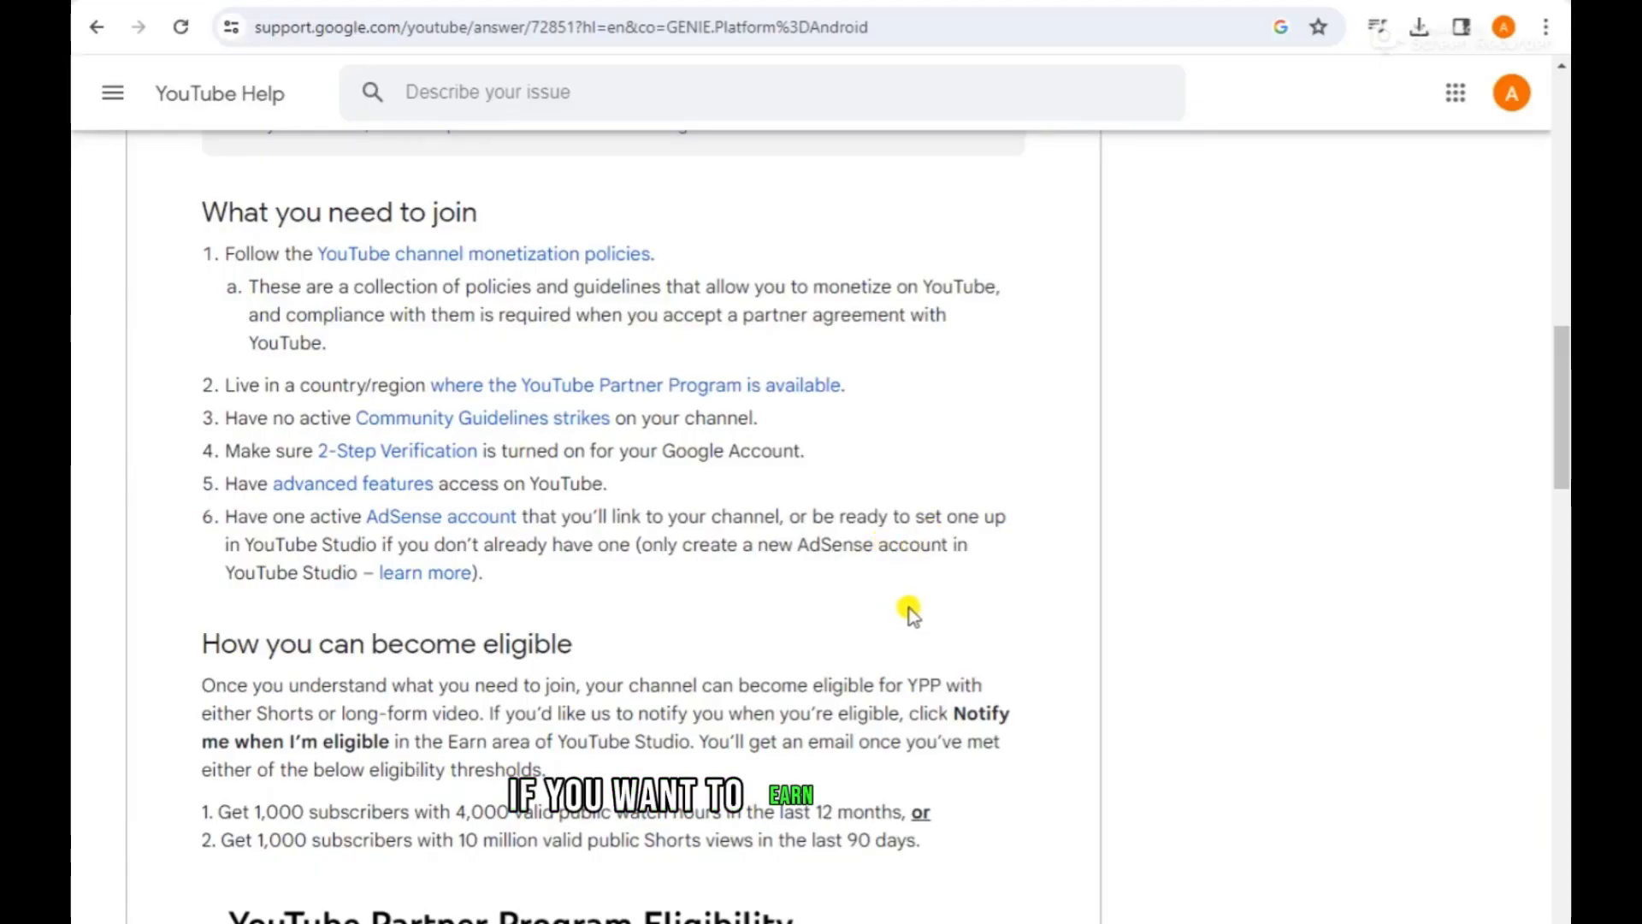
# Step: Switch to the YouTube Help article and examine the Partner Program's joining requirements and eligibility thresholds
pyautogui.scroll(10, 909, 612)
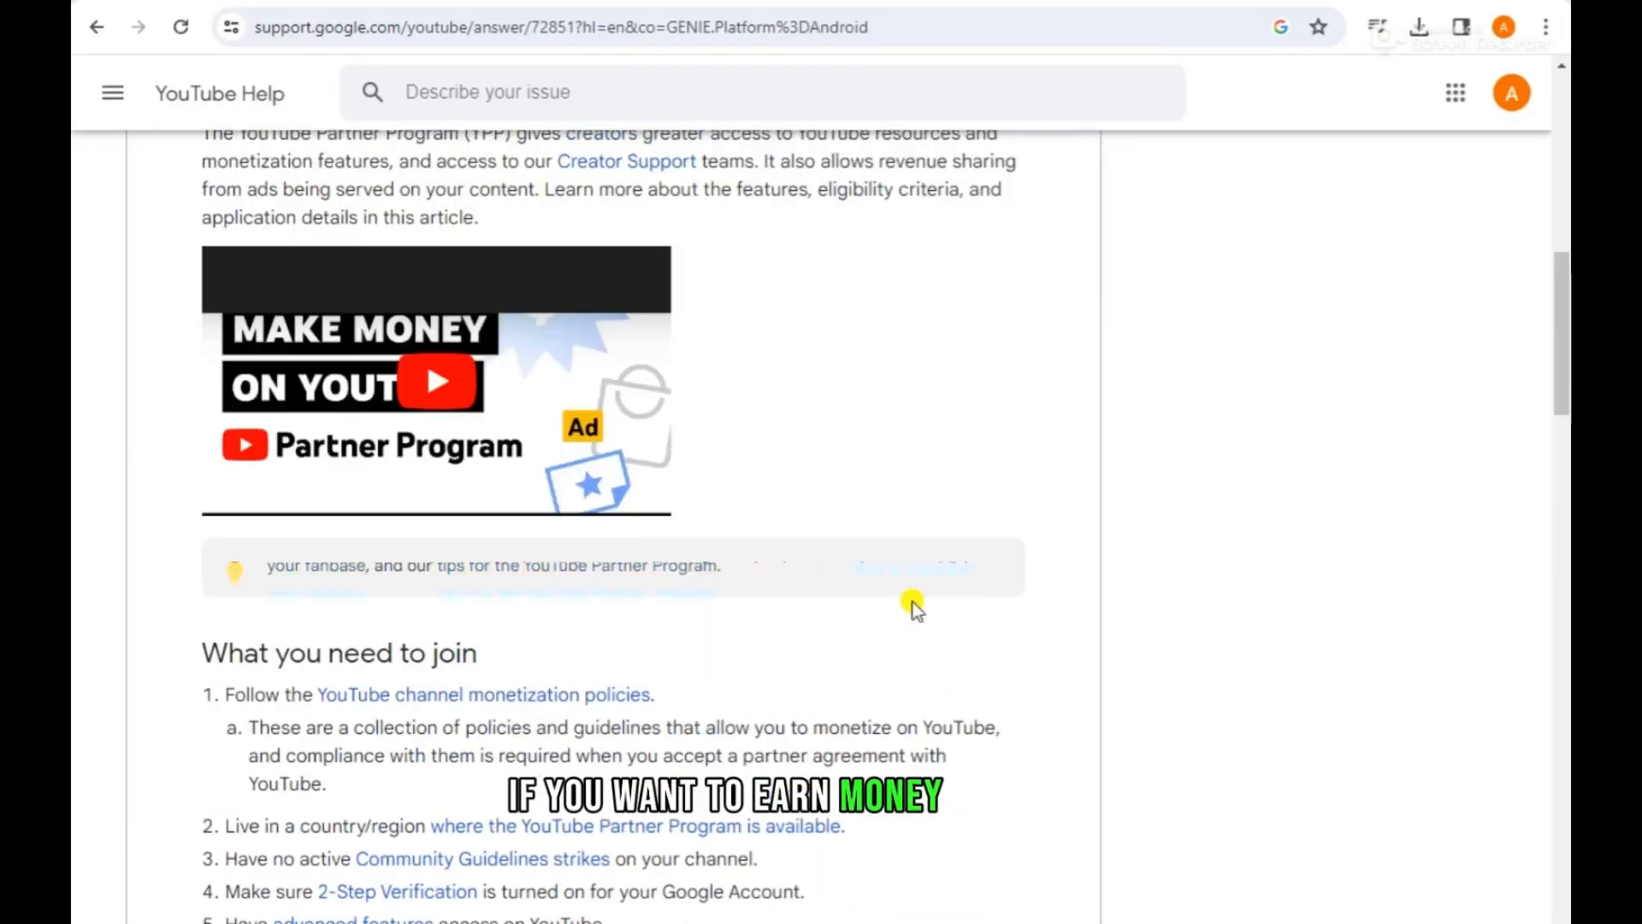
pyautogui.scroll(-15, 909, 577)
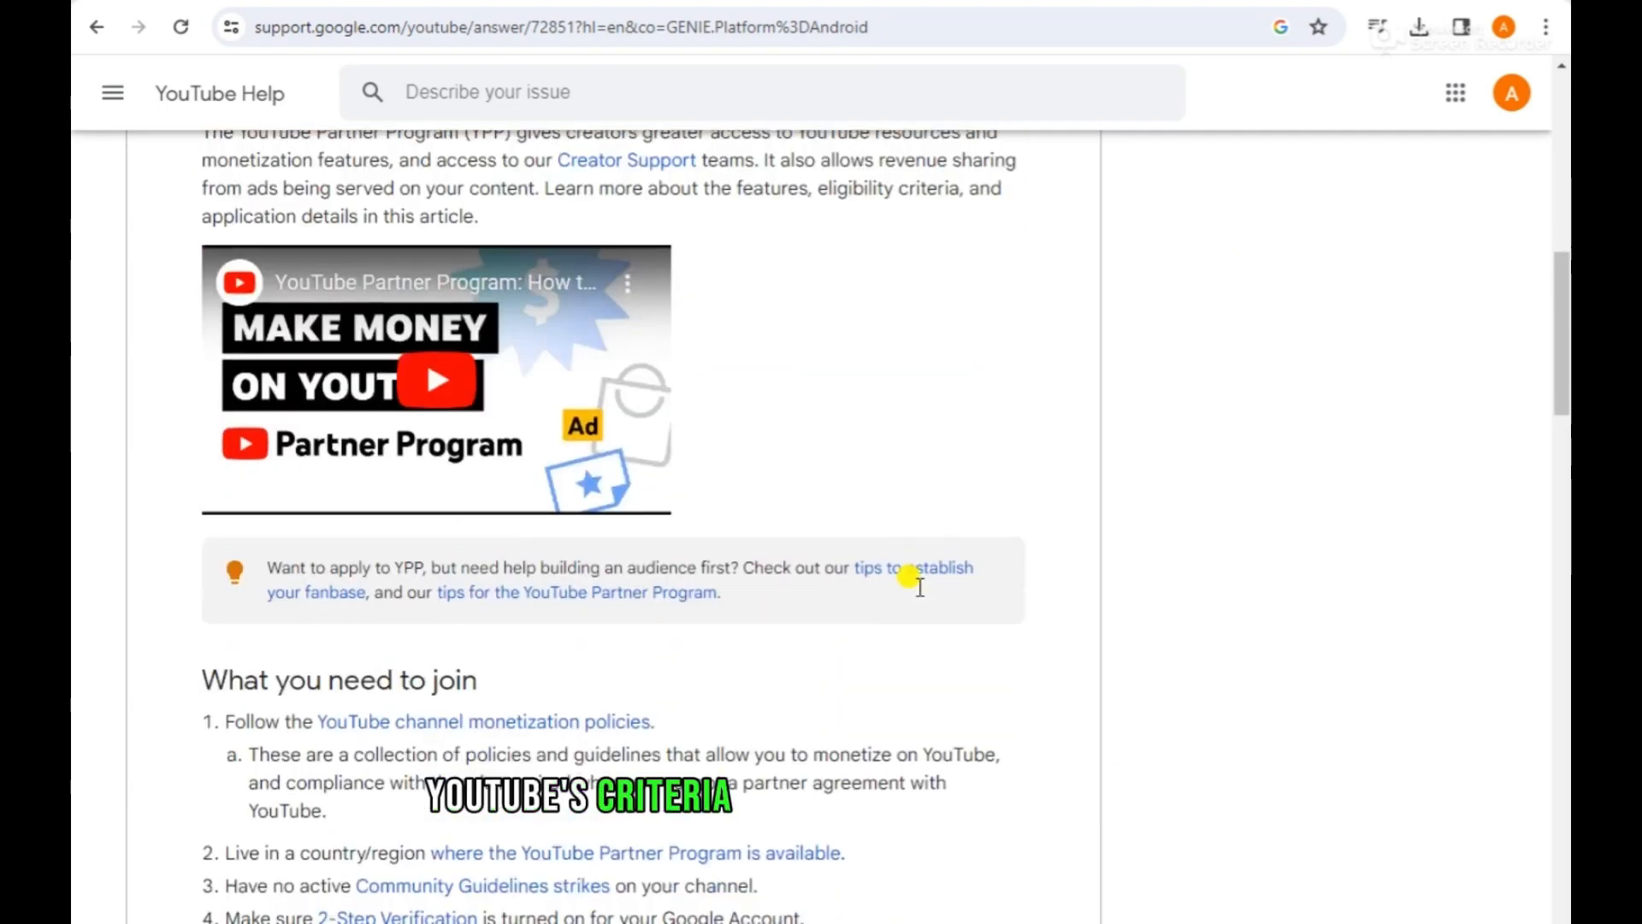
pyautogui.scroll(-3, 909, 577)
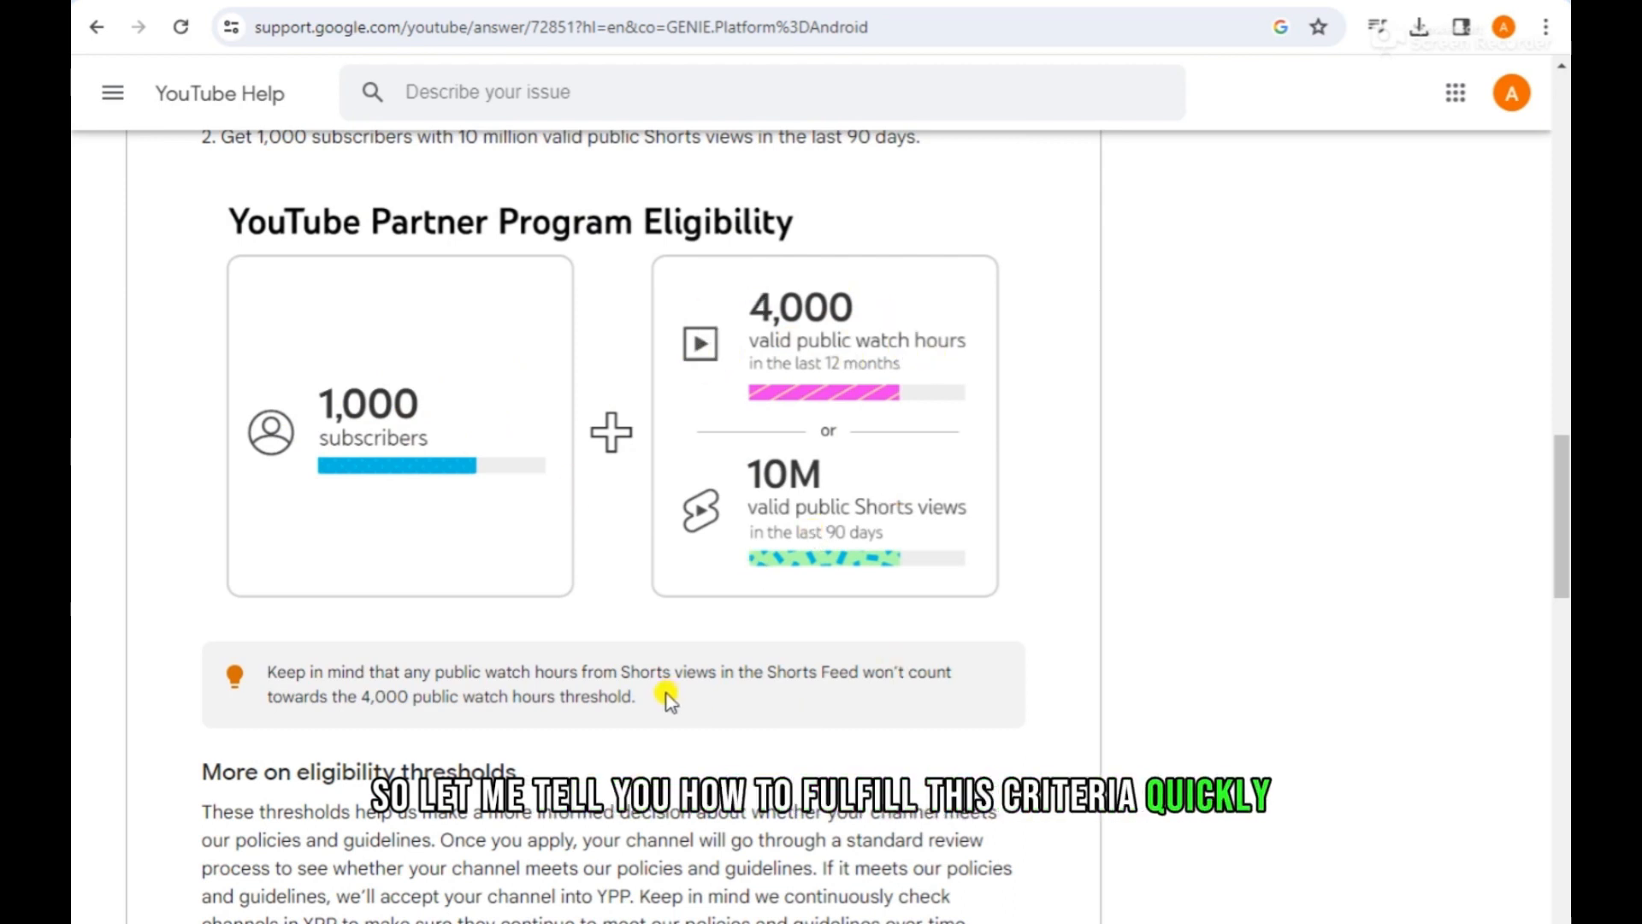
pyautogui.scroll(-1, 671, 690)
pyautogui.scroll(-1, 668, 691)
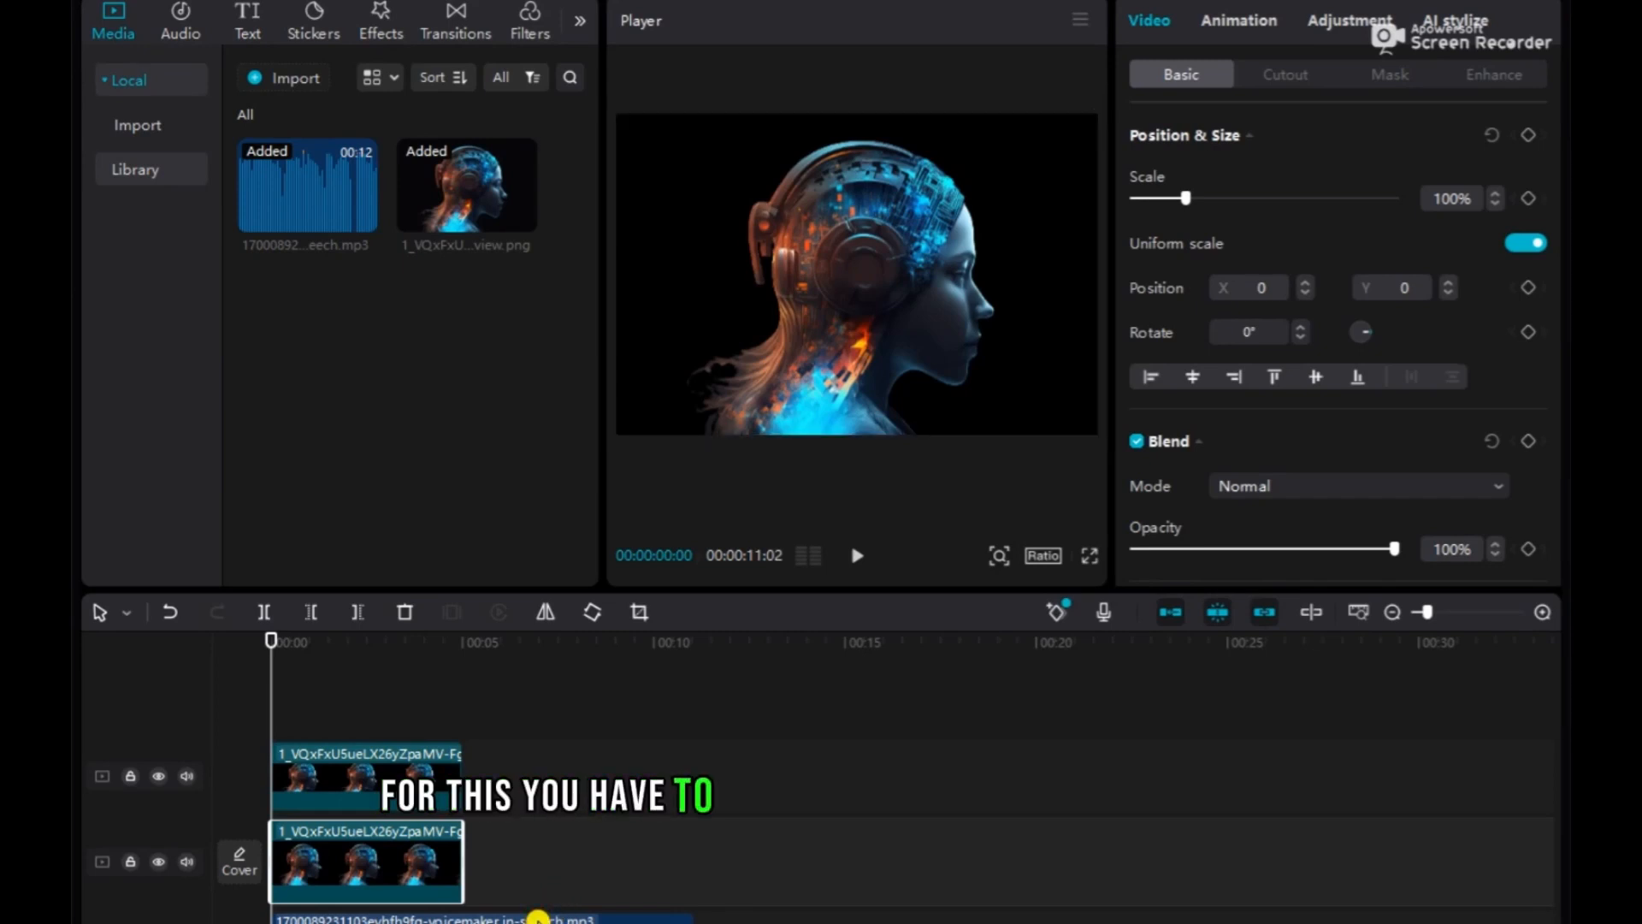
# Step: Switch to CapCut and extend both image clips on the timeline to about 22 seconds each
pyautogui.click(534, 918)
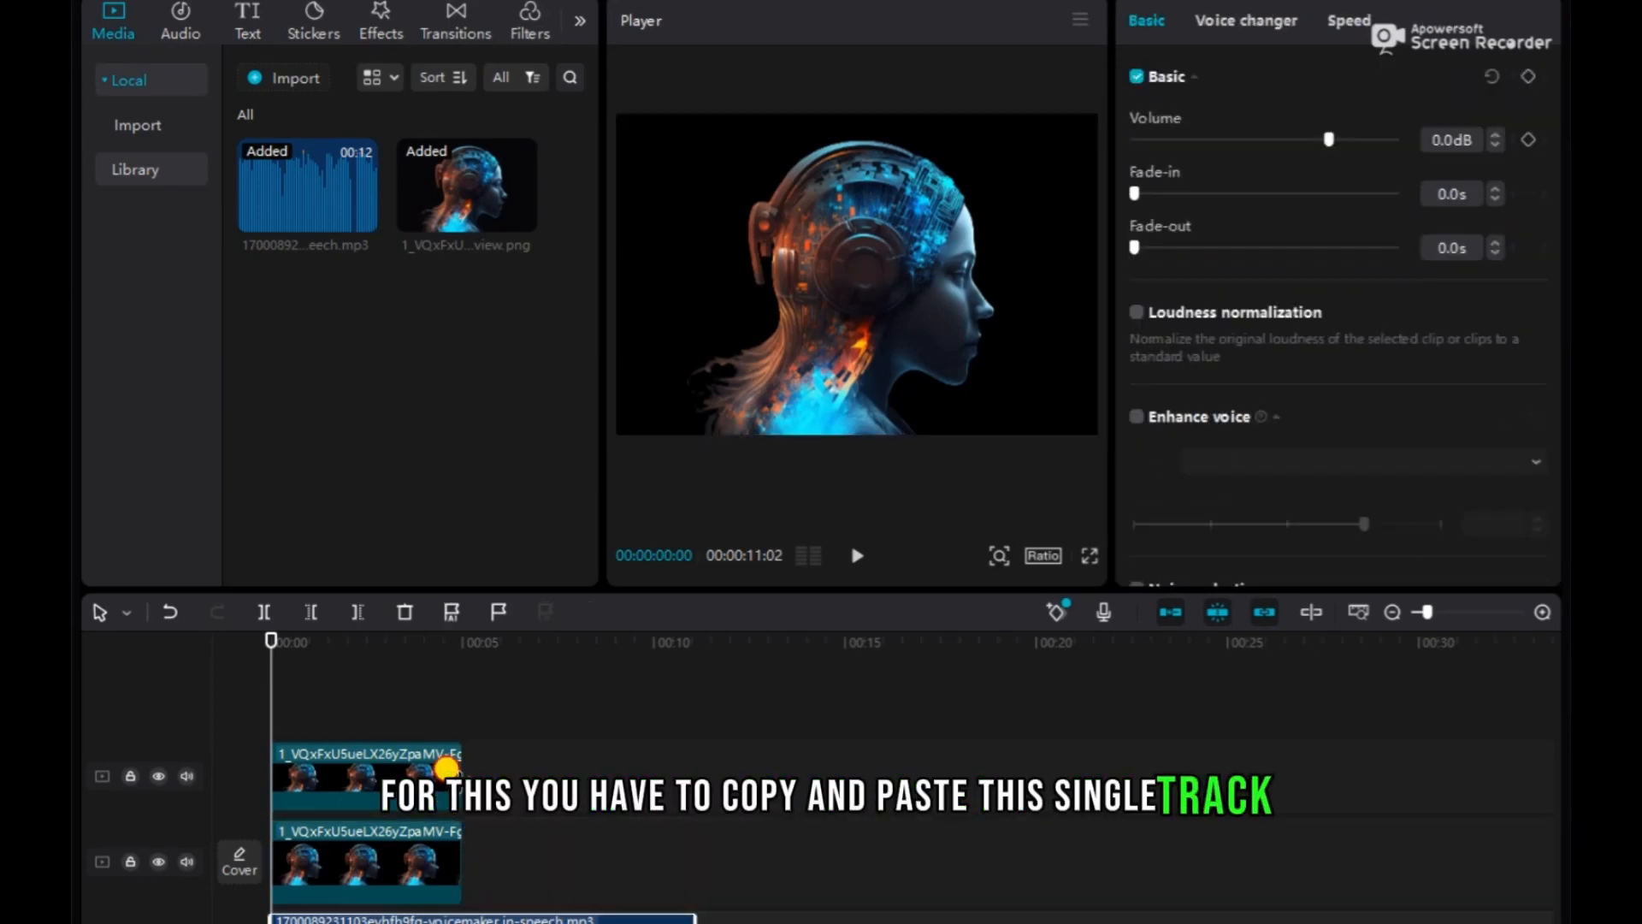
pyautogui.moveTo(447, 768); pyautogui.dragTo(1103, 769)
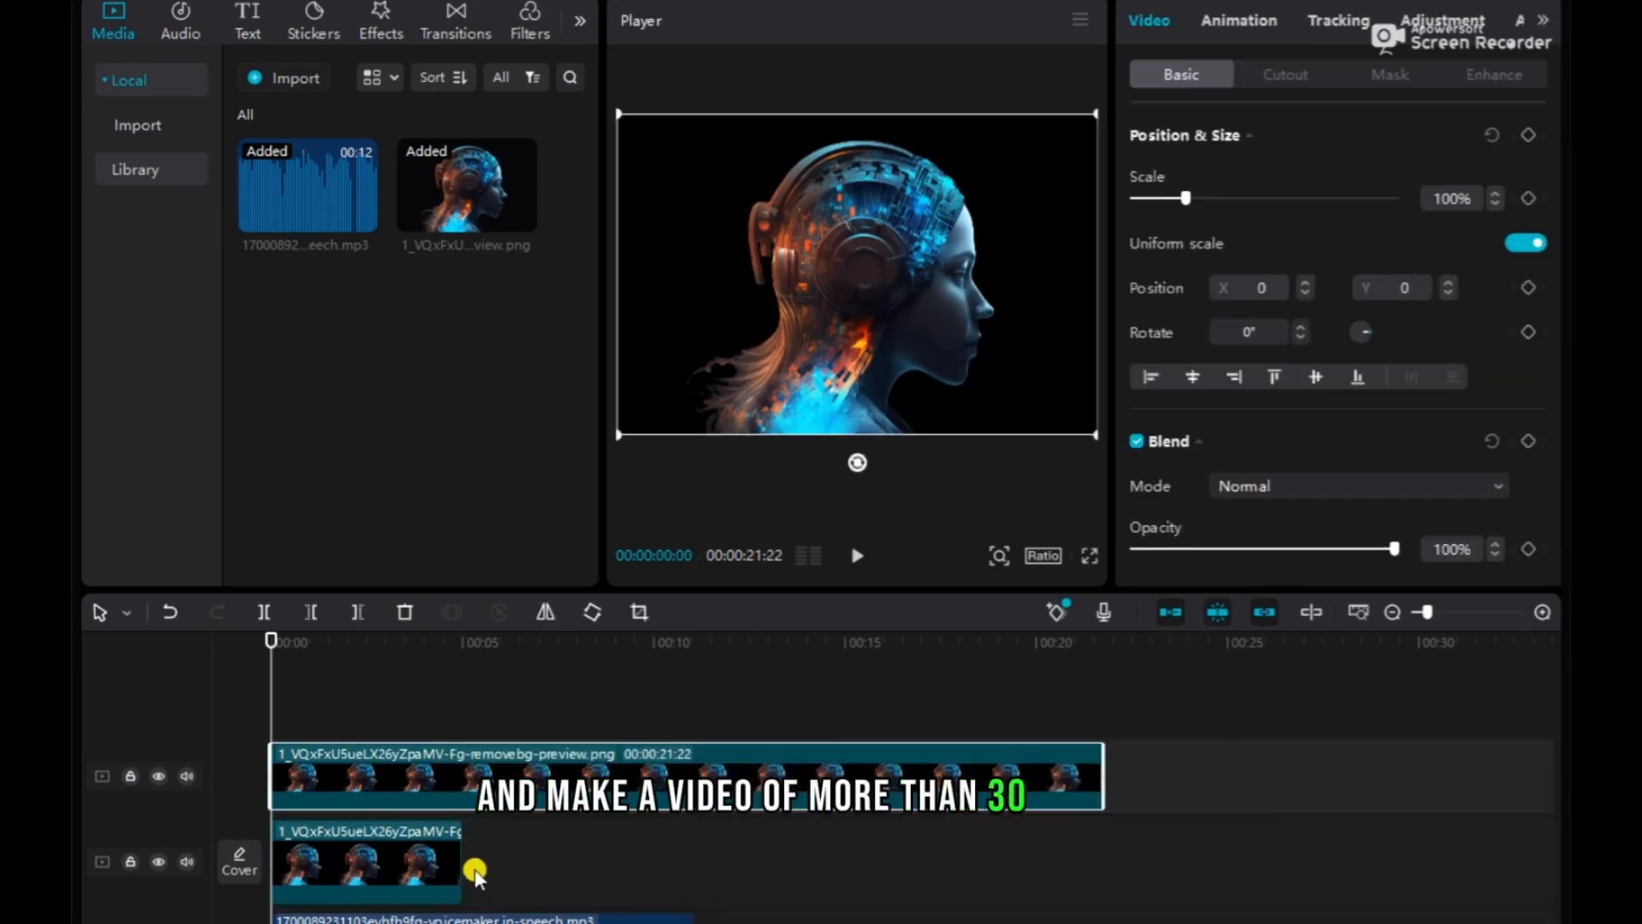
pyautogui.moveTo(445, 852); pyautogui.dragTo(1104, 822)
pyautogui.click(1085, 758)
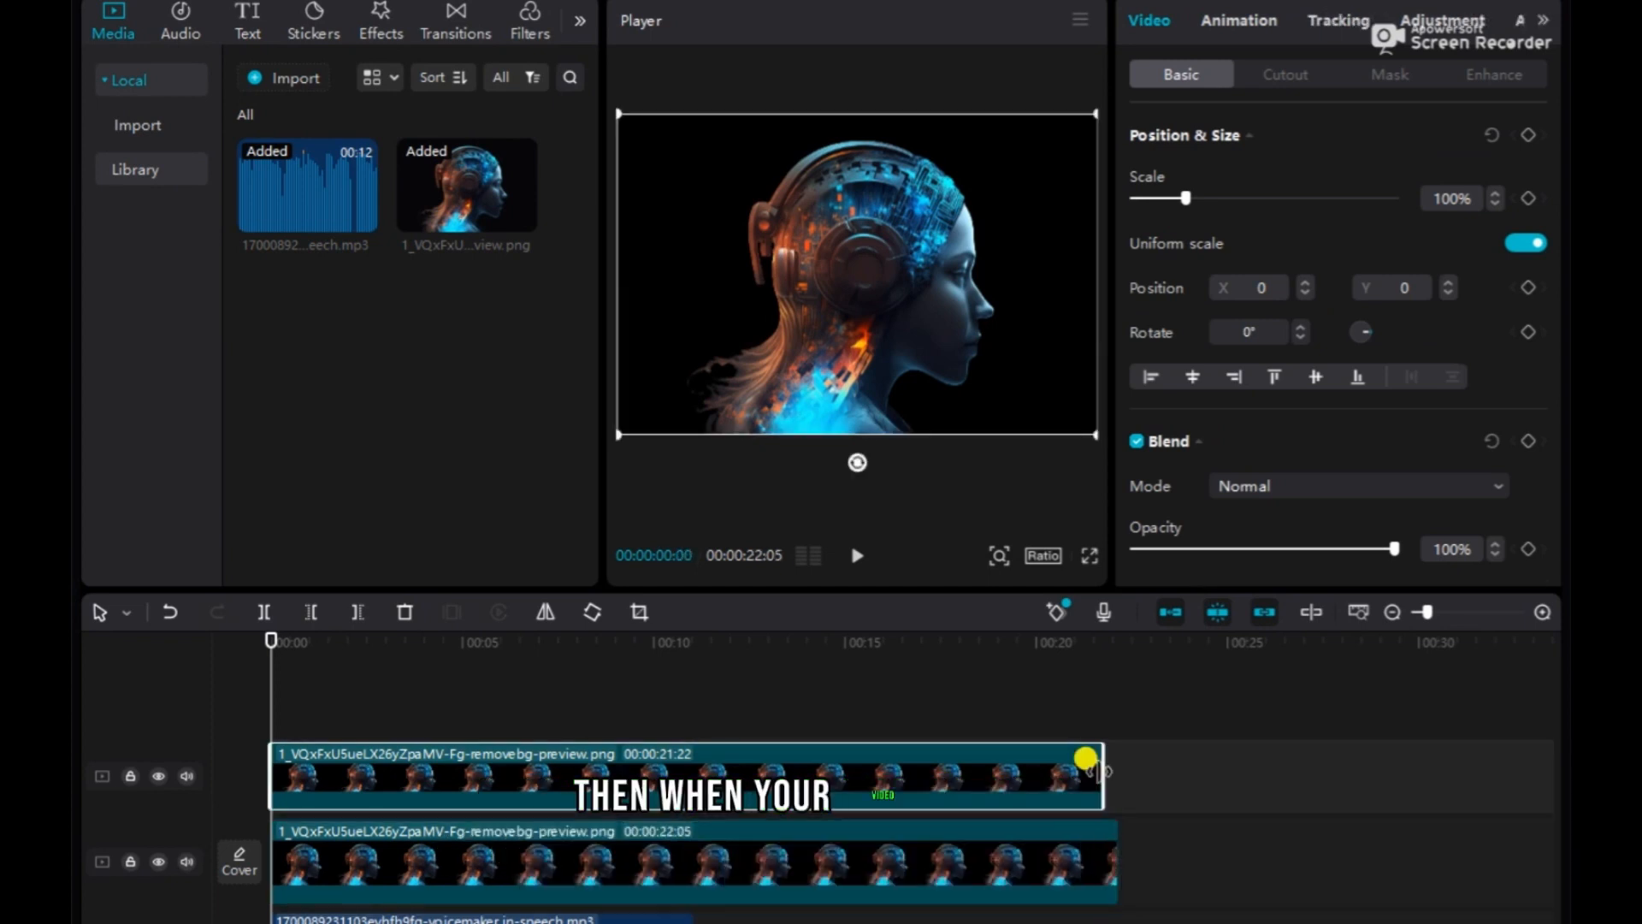
pyautogui.moveTo(1087, 758); pyautogui.dragTo(1102, 753)
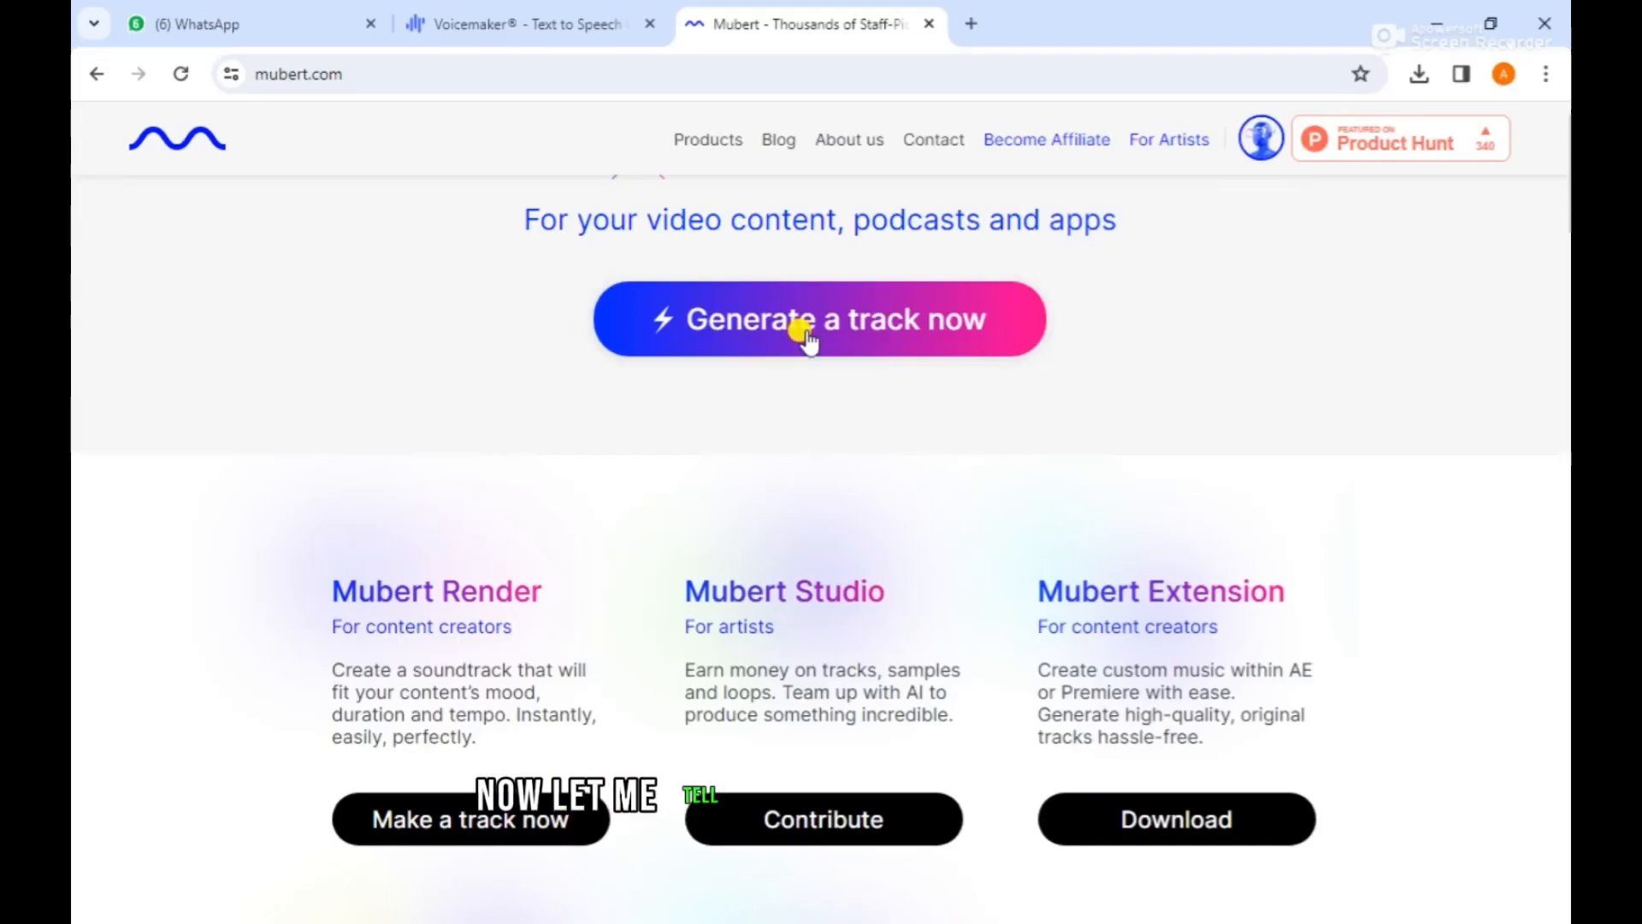
# Step: Switch to the Mubert homepage and open the track generator
pyautogui.click(821, 319)
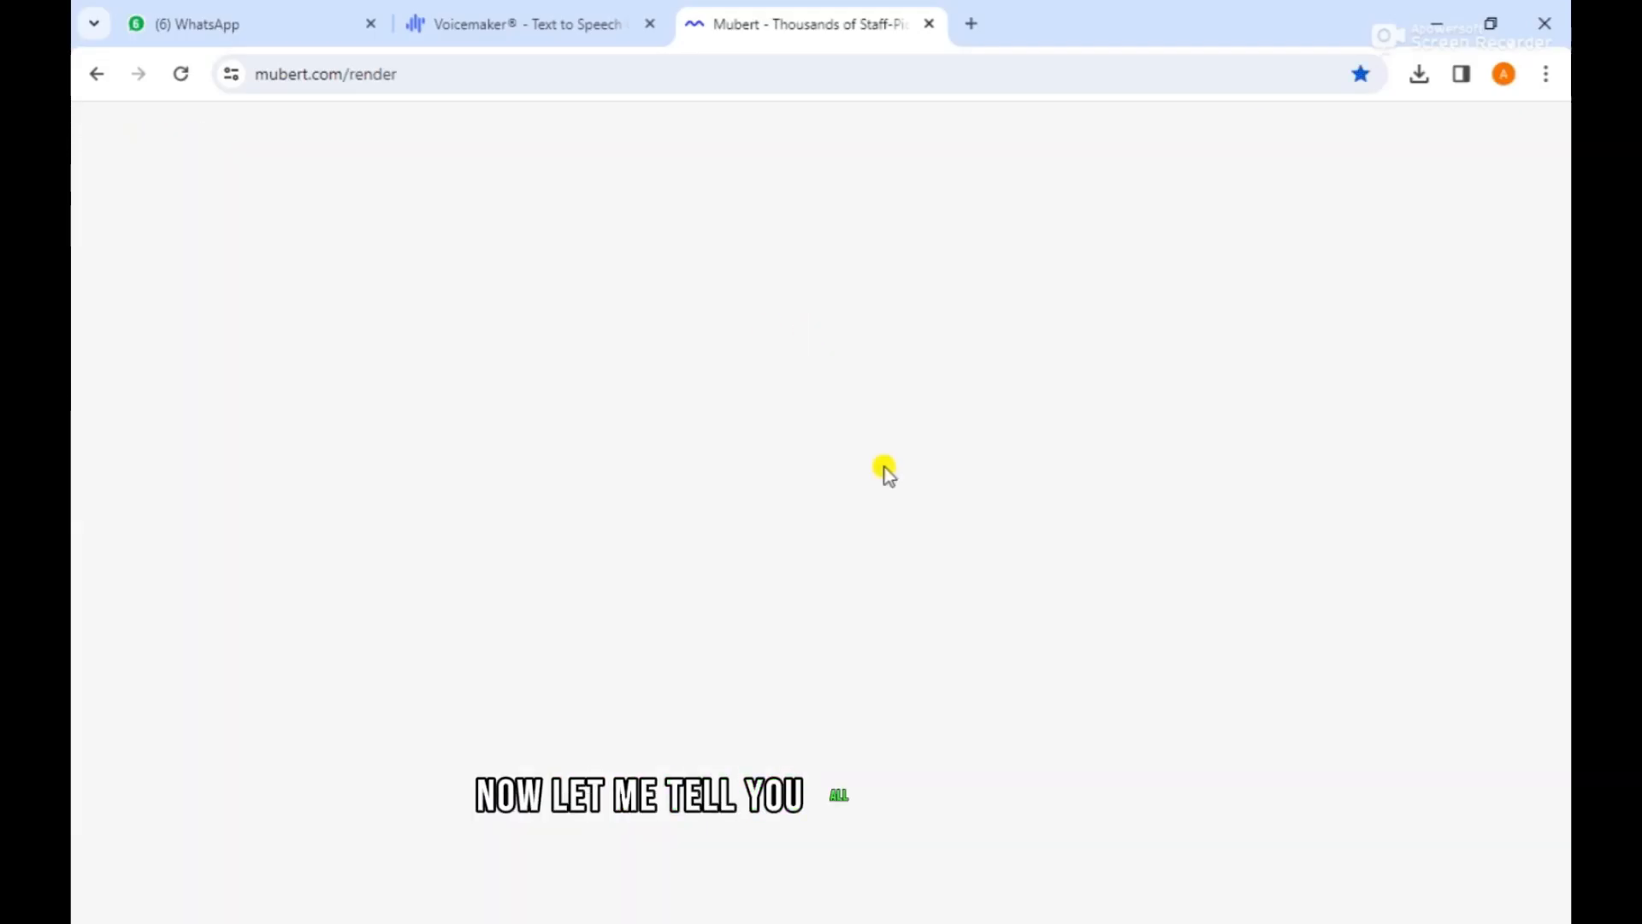
pyautogui.click(655, 466)
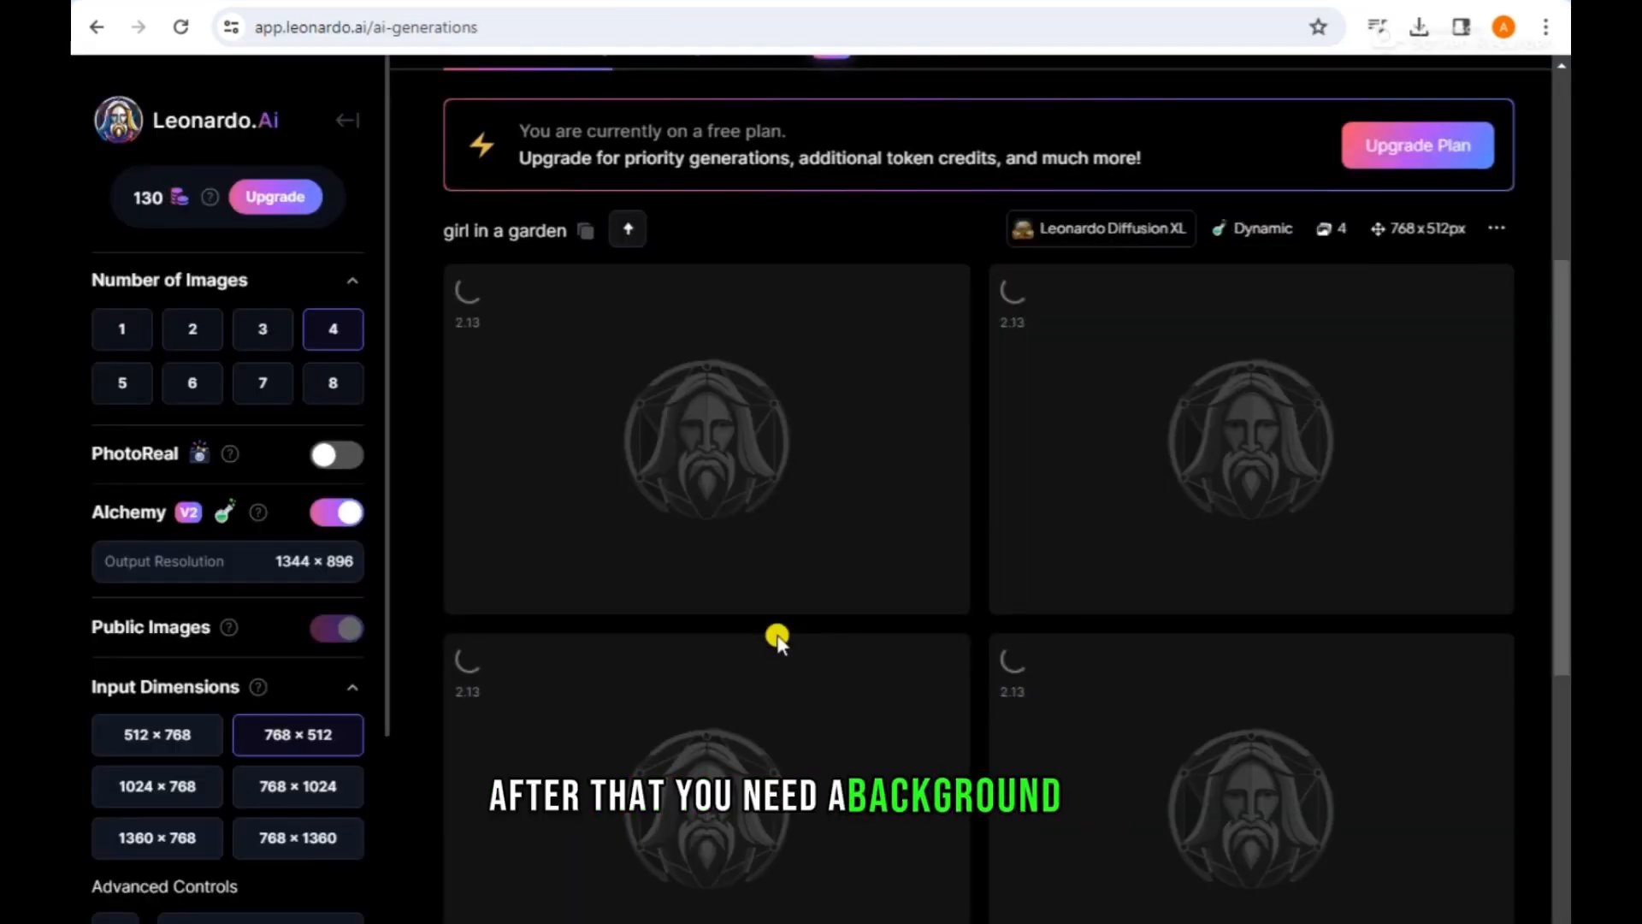
# Step: Switch to Leonardo.Ai and look over the images generated for "girl in a garden" as background candidates
pyautogui.scroll(-3, 776, 637)
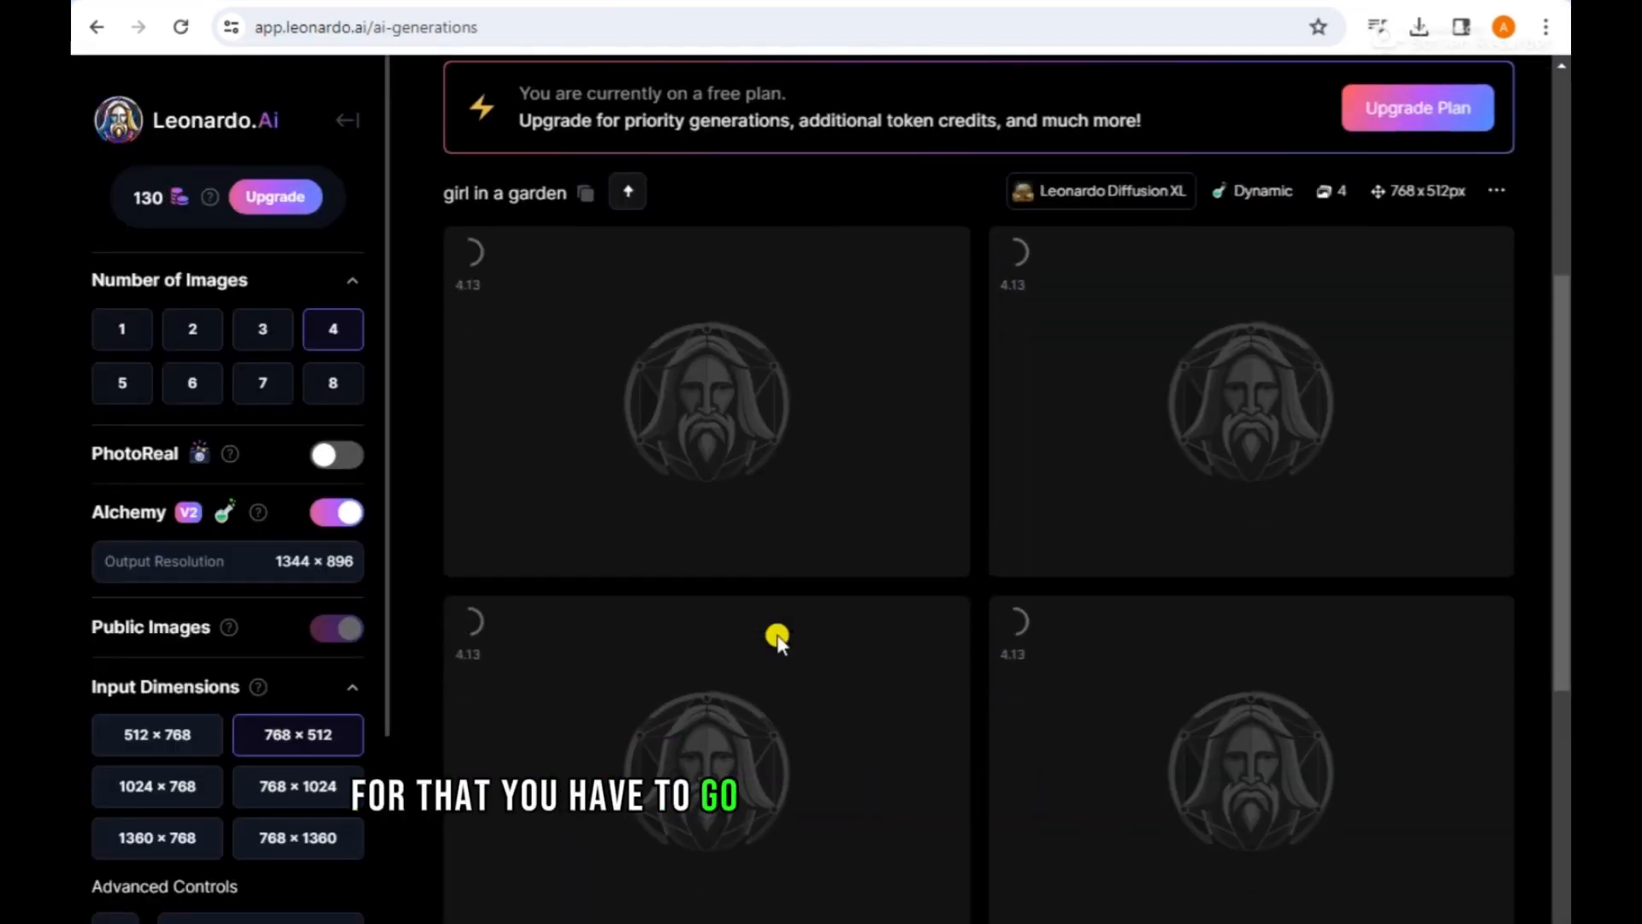
pyautogui.scroll(1, 777, 637)
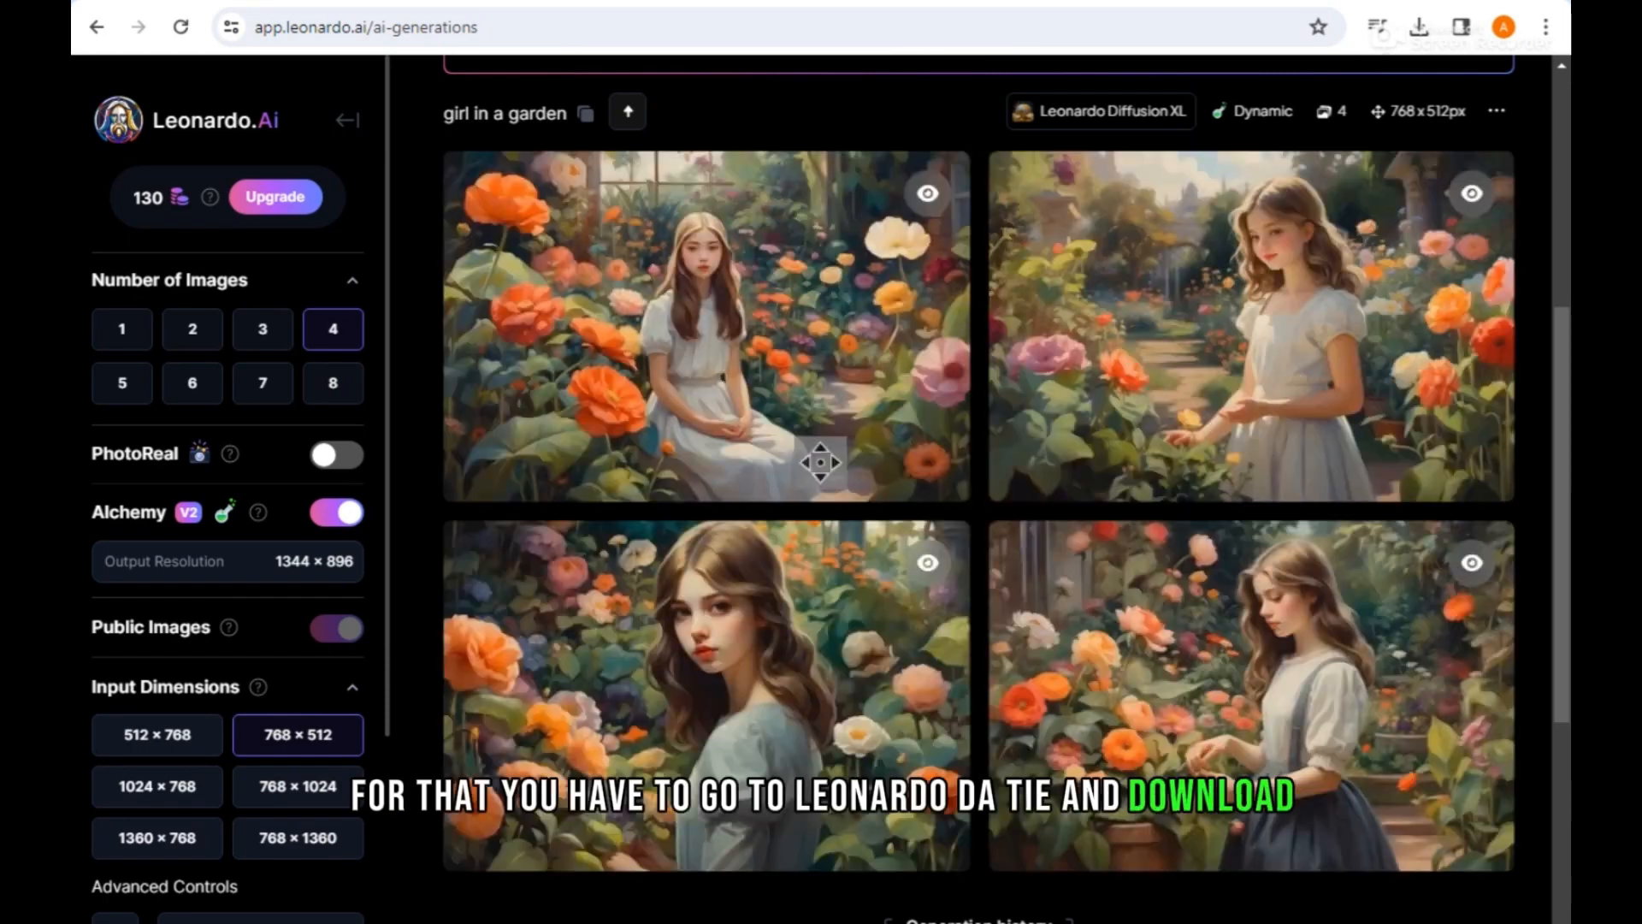
pyautogui.scroll(-3, 945, 503)
pyautogui.scroll(4, 947, 506)
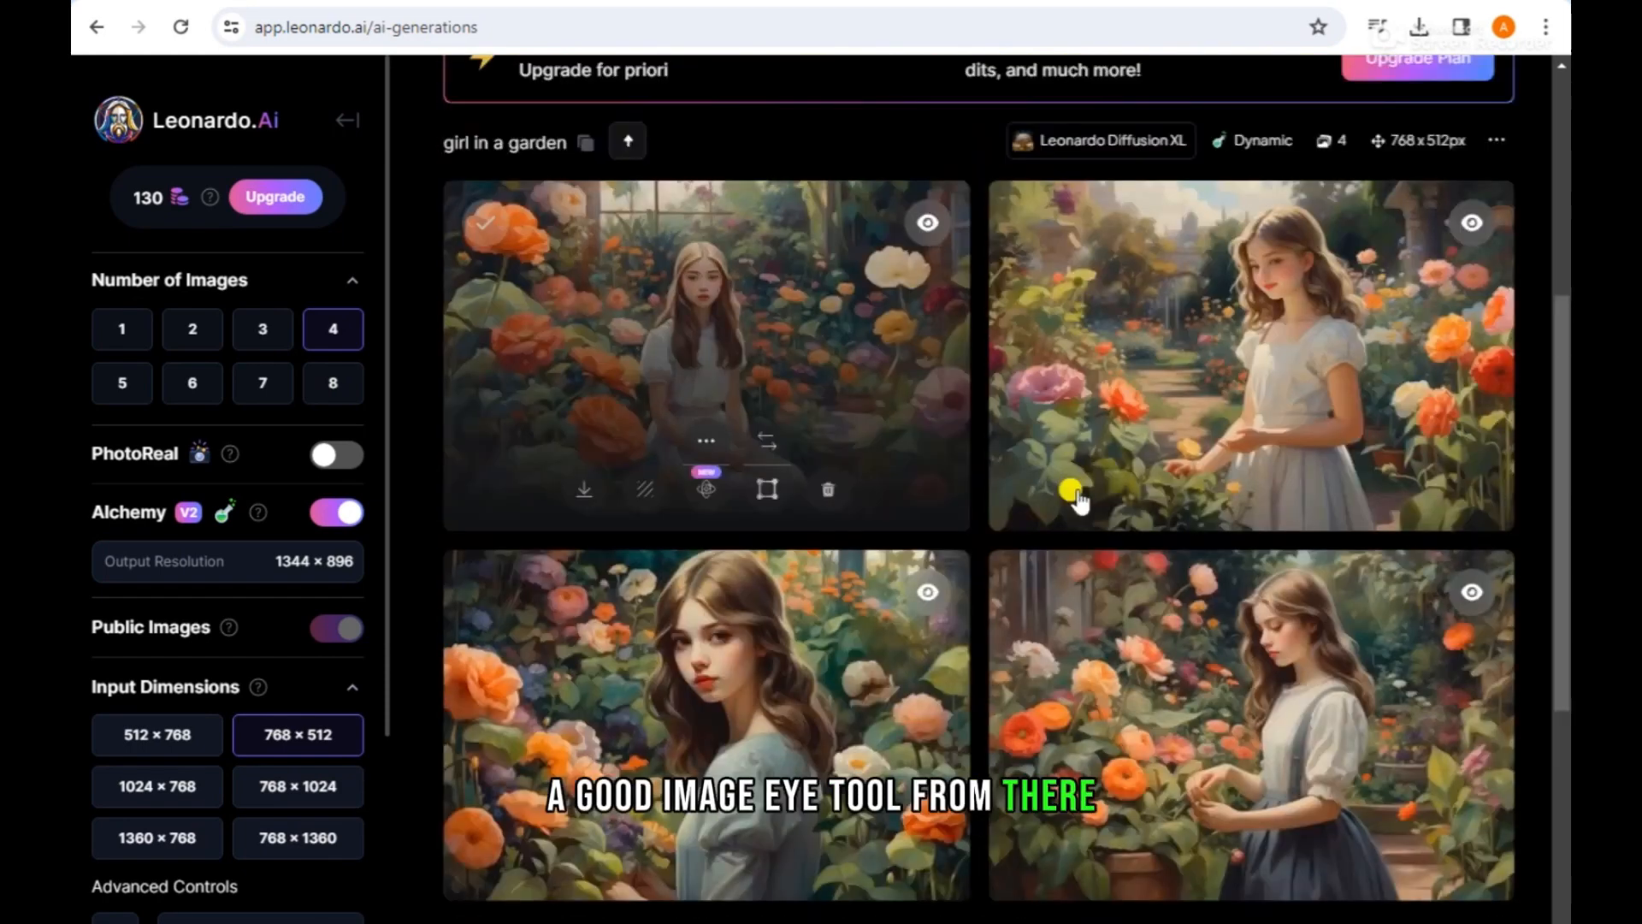